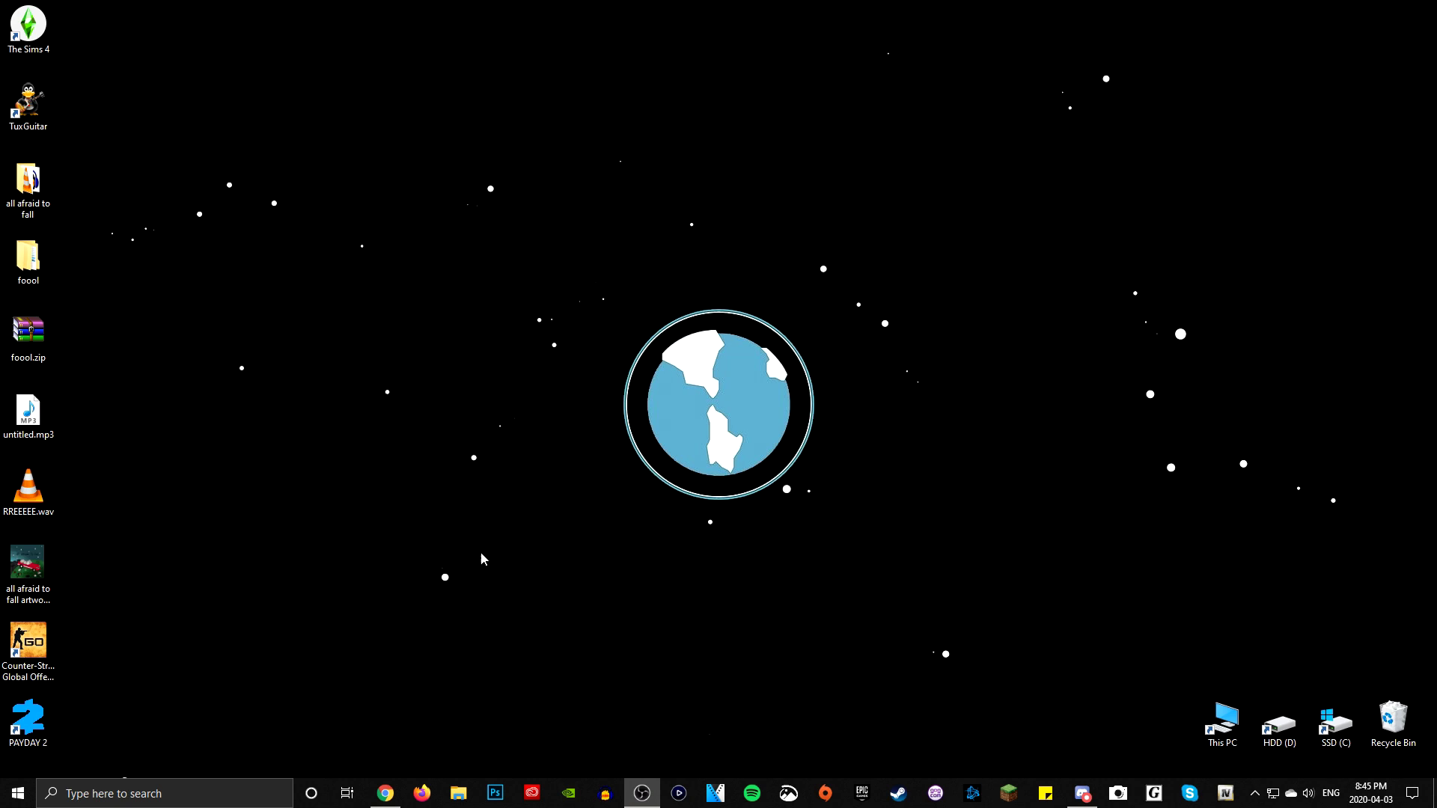
Bring up the MEE6 dashboard in Chrome
mouse_move(394, 801)
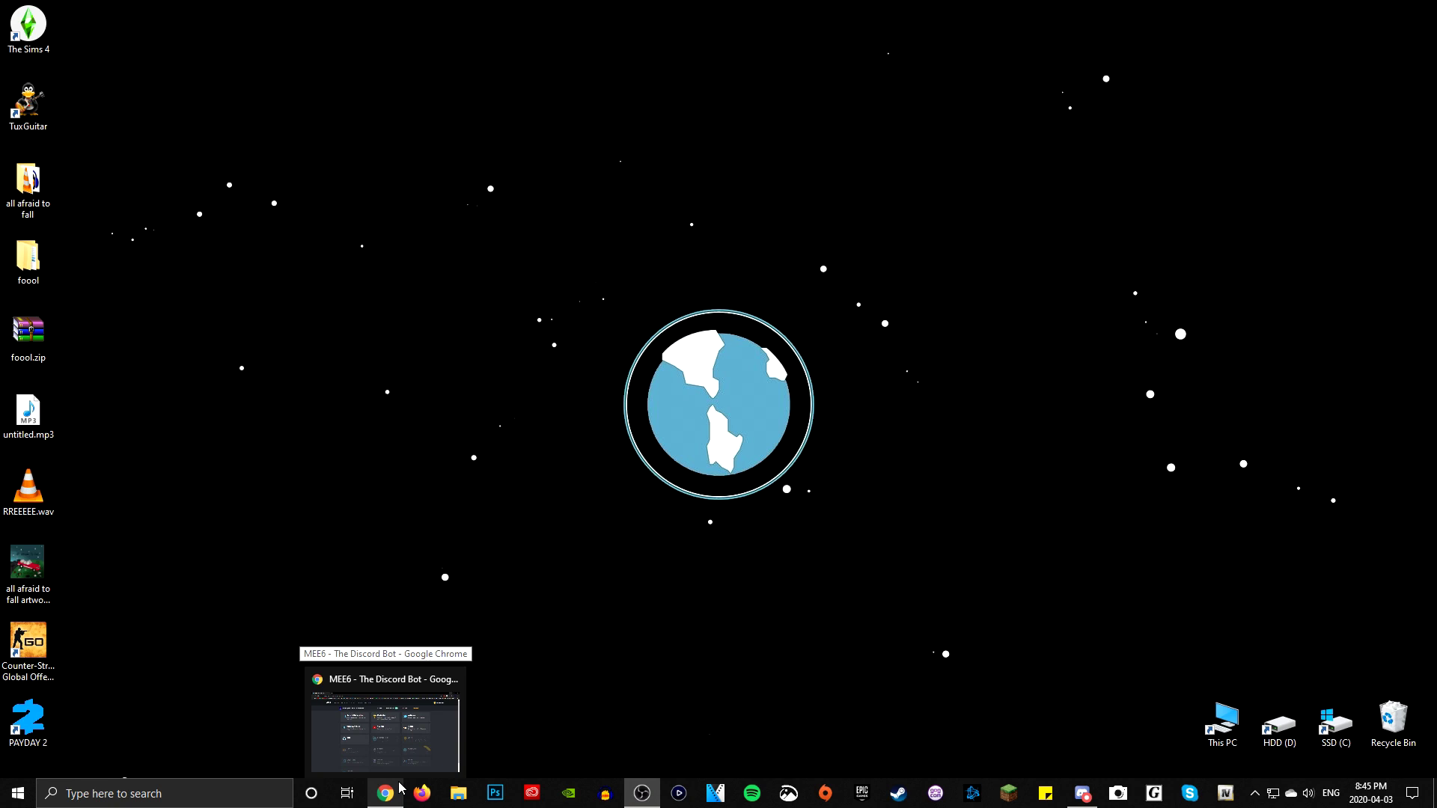
click(401, 788)
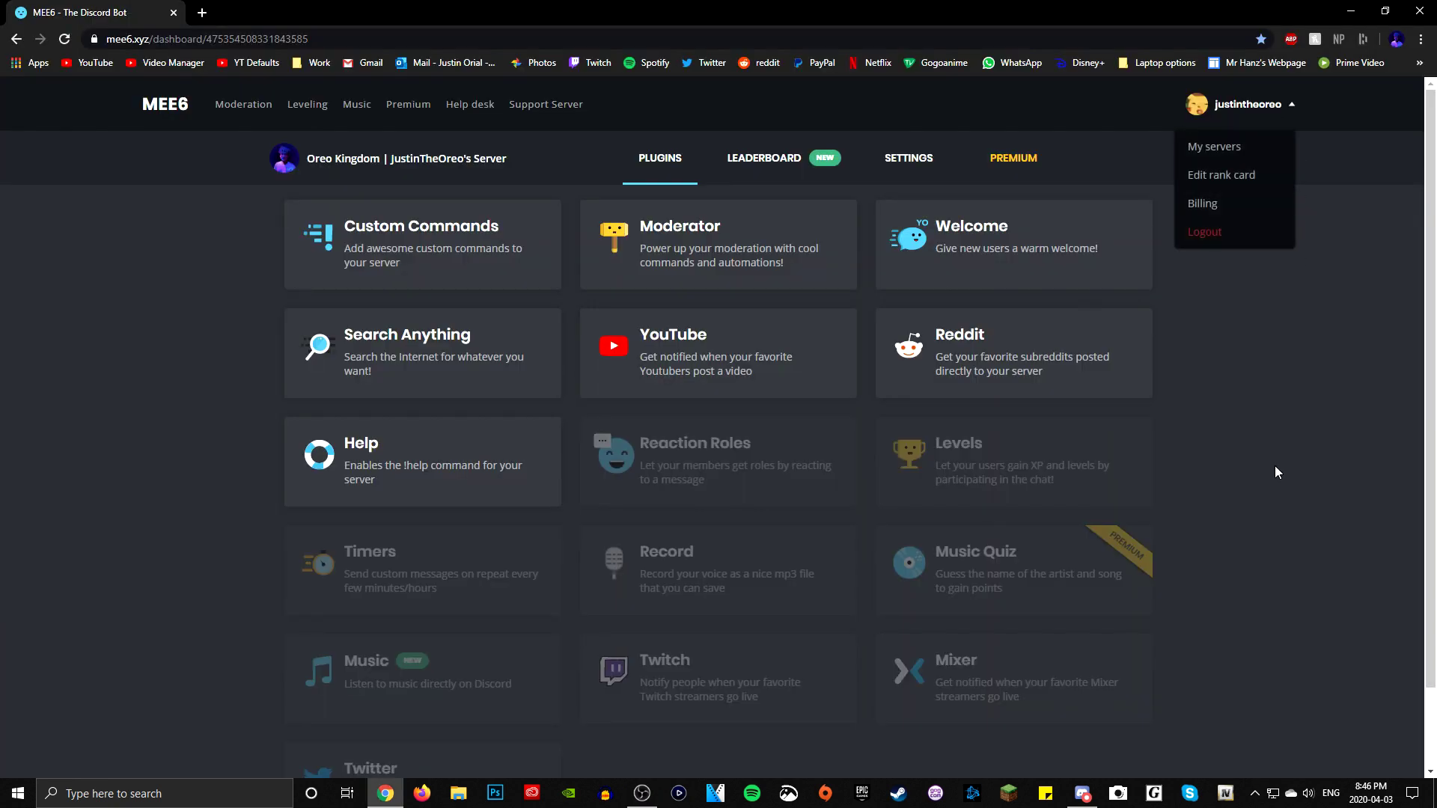
Switch to Discord and delete the new-video text channel from Tutorial Server
click(1090, 798)
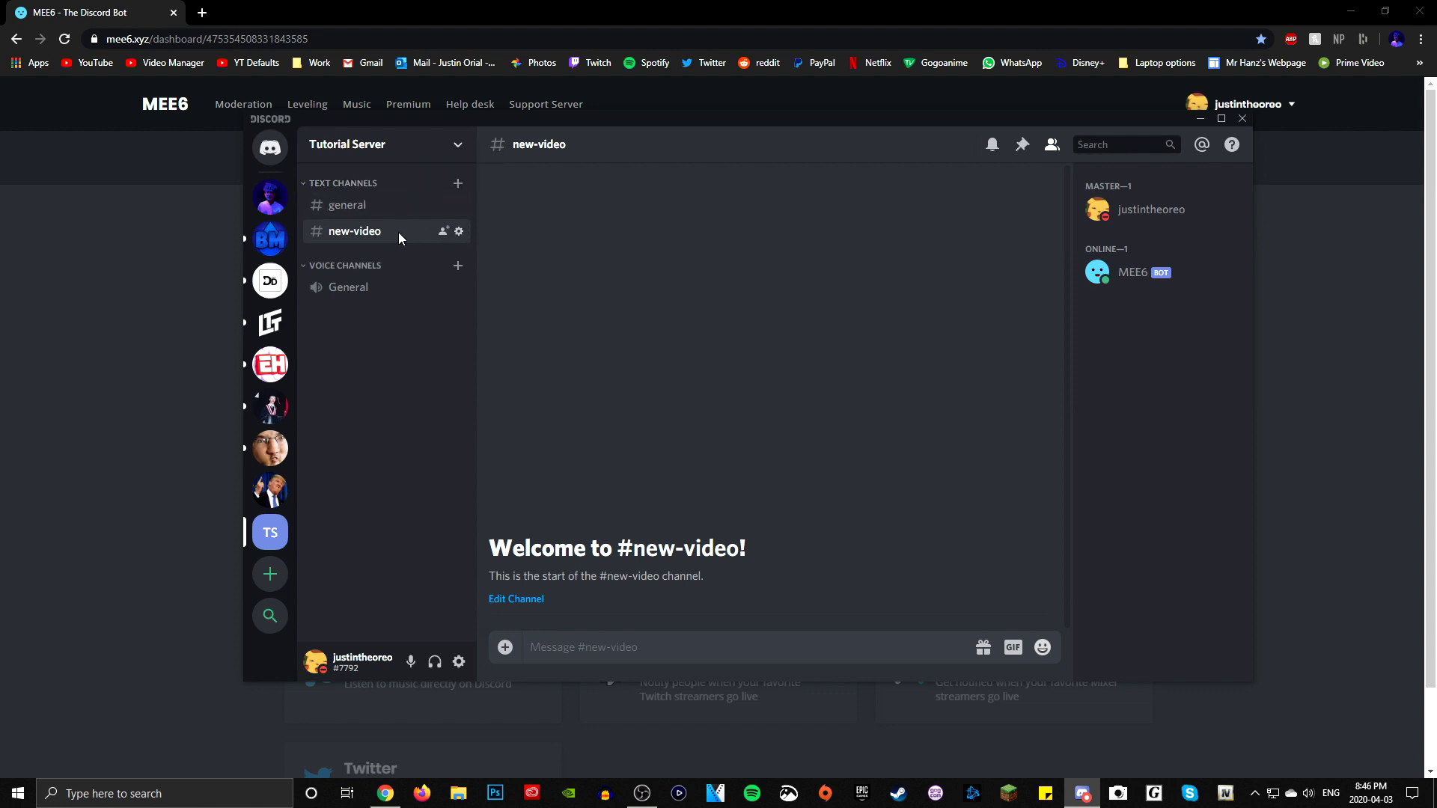
right_click(380, 226)
click(419, 442)
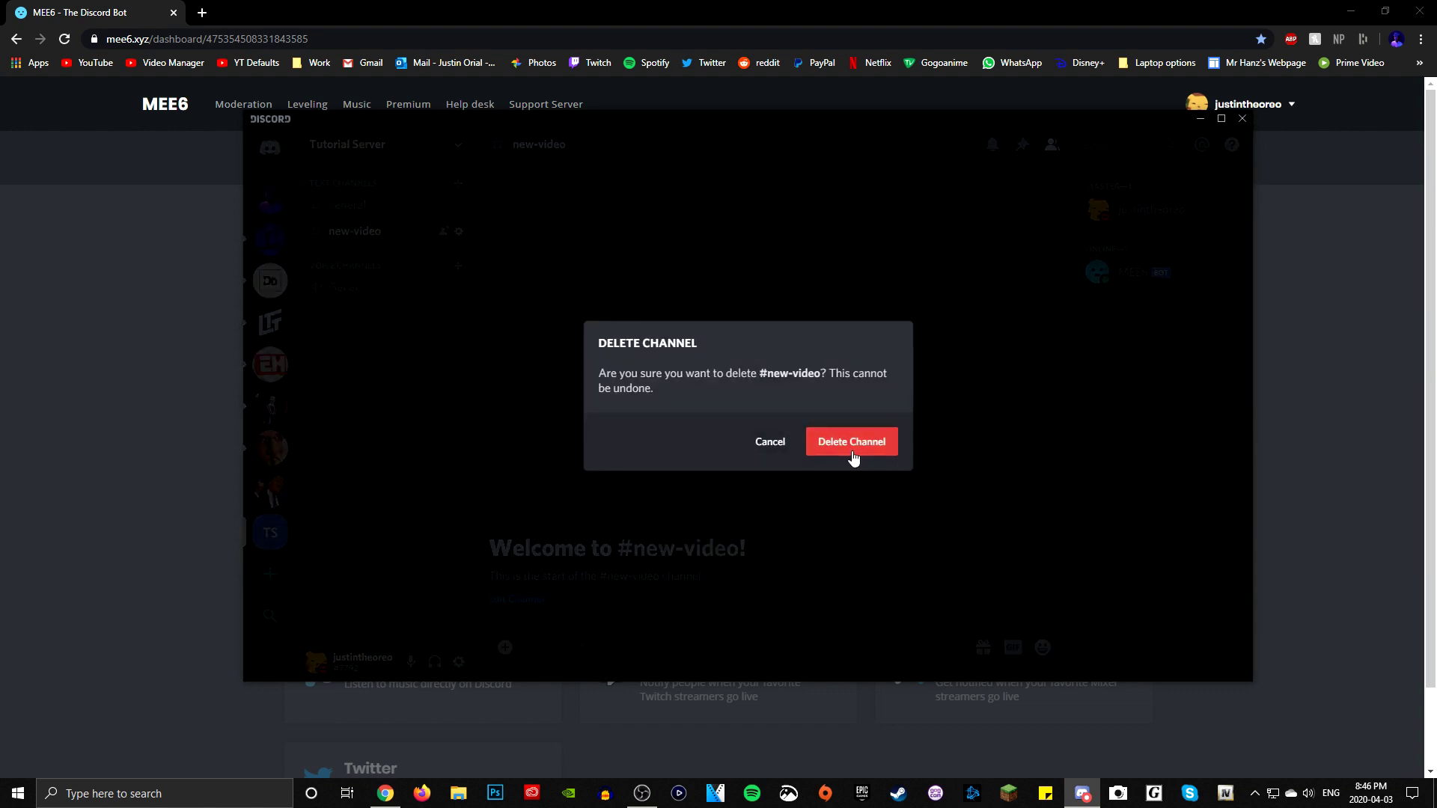
click(813, 434)
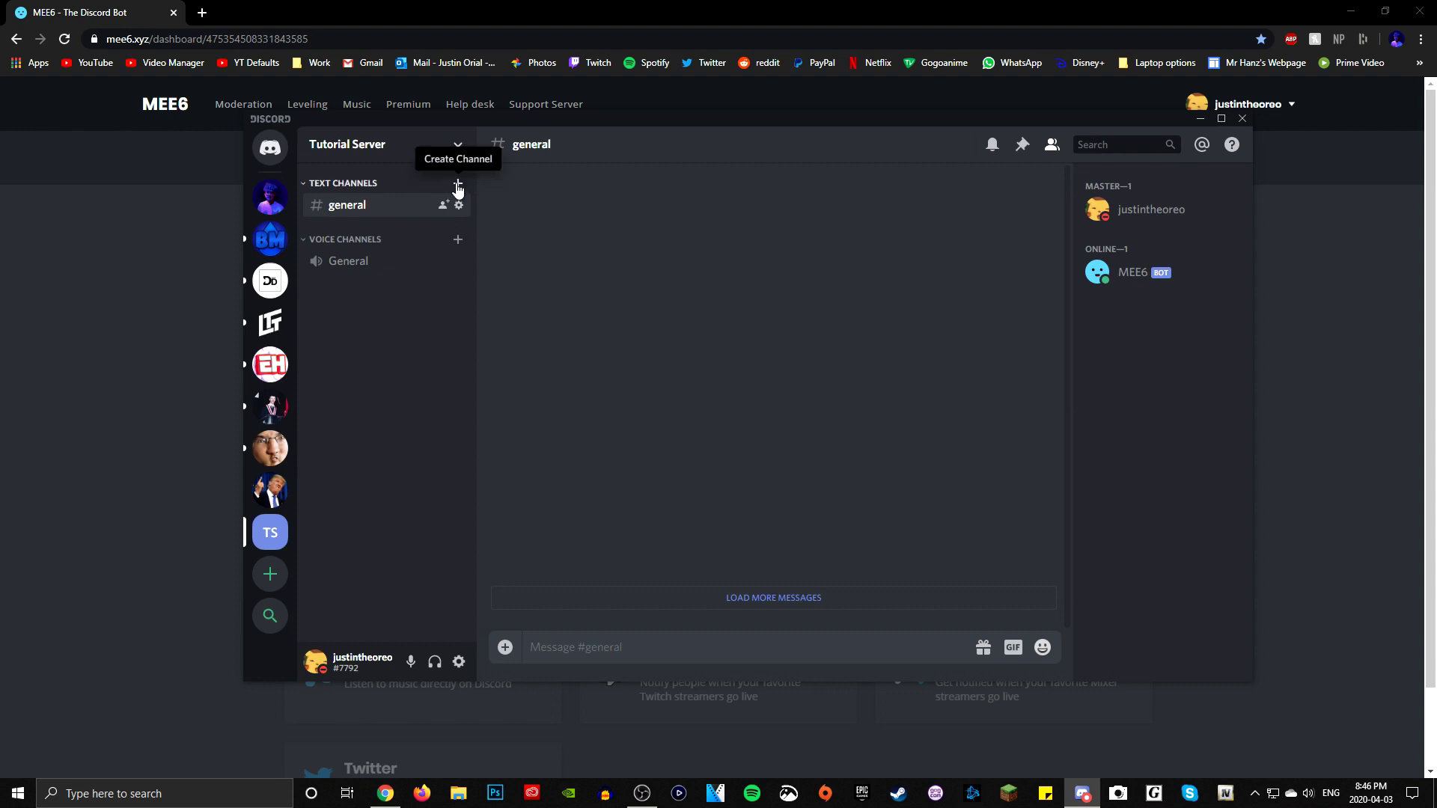
Create a public text channel named new-video in Tutorial Server
click(458, 186)
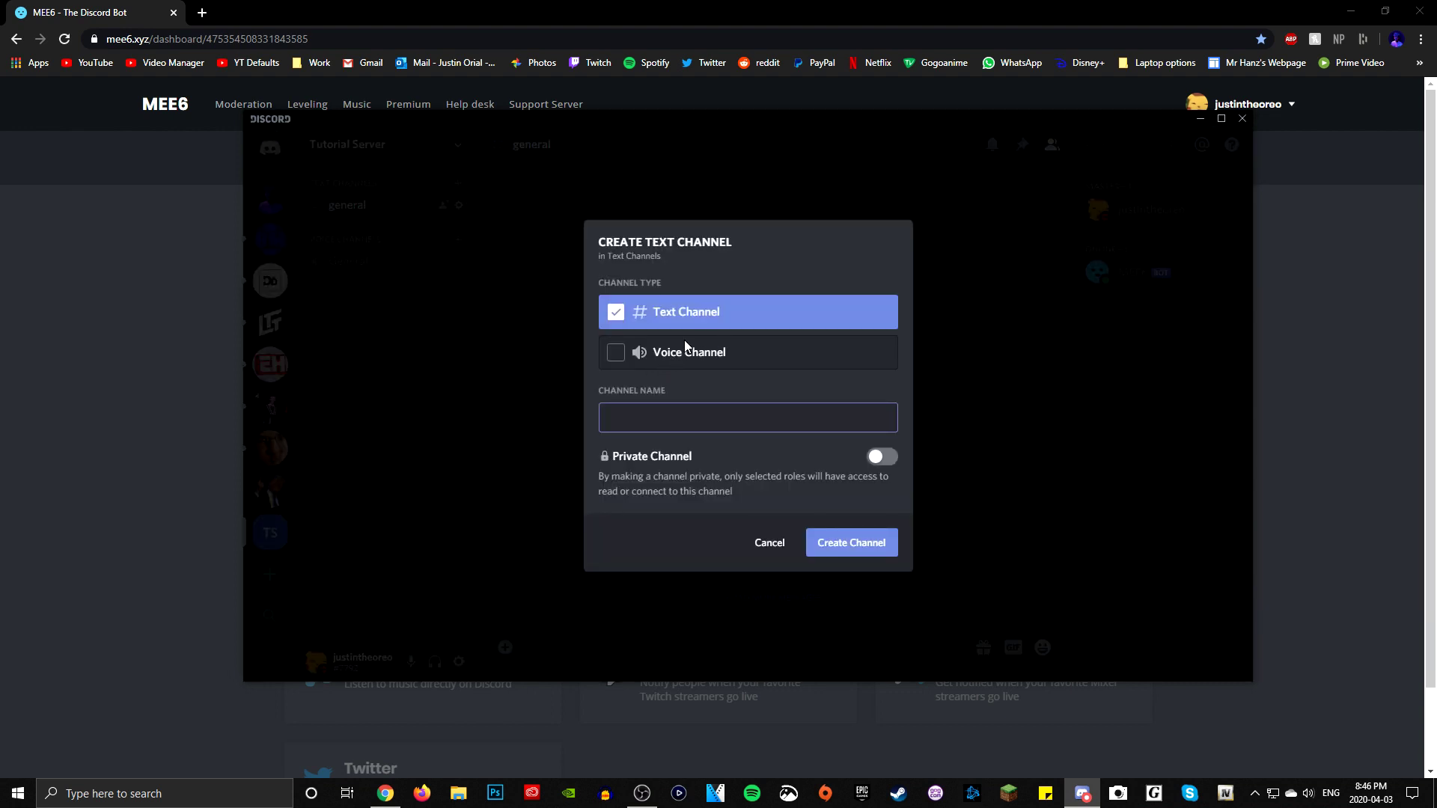
text(new-video)
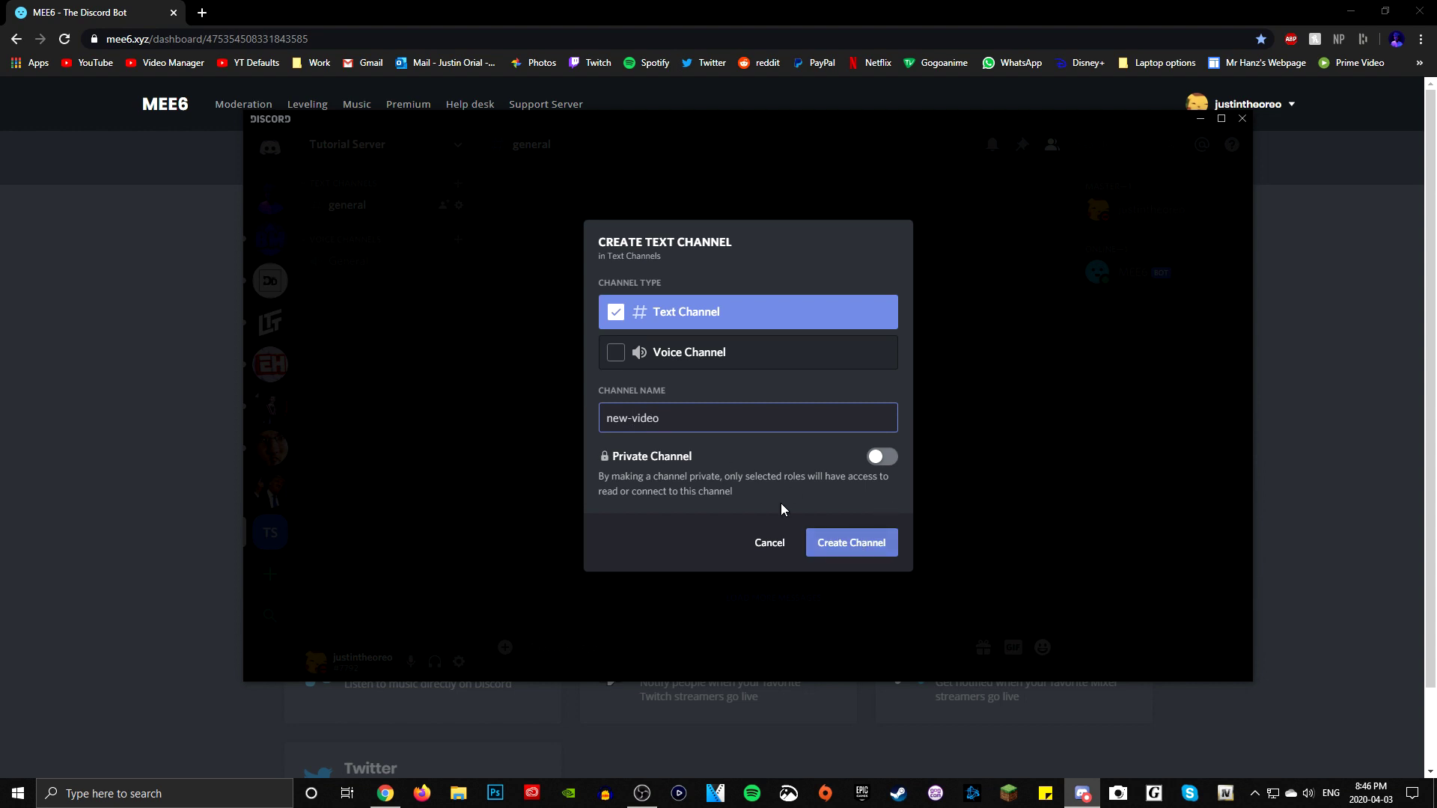
click(731, 480)
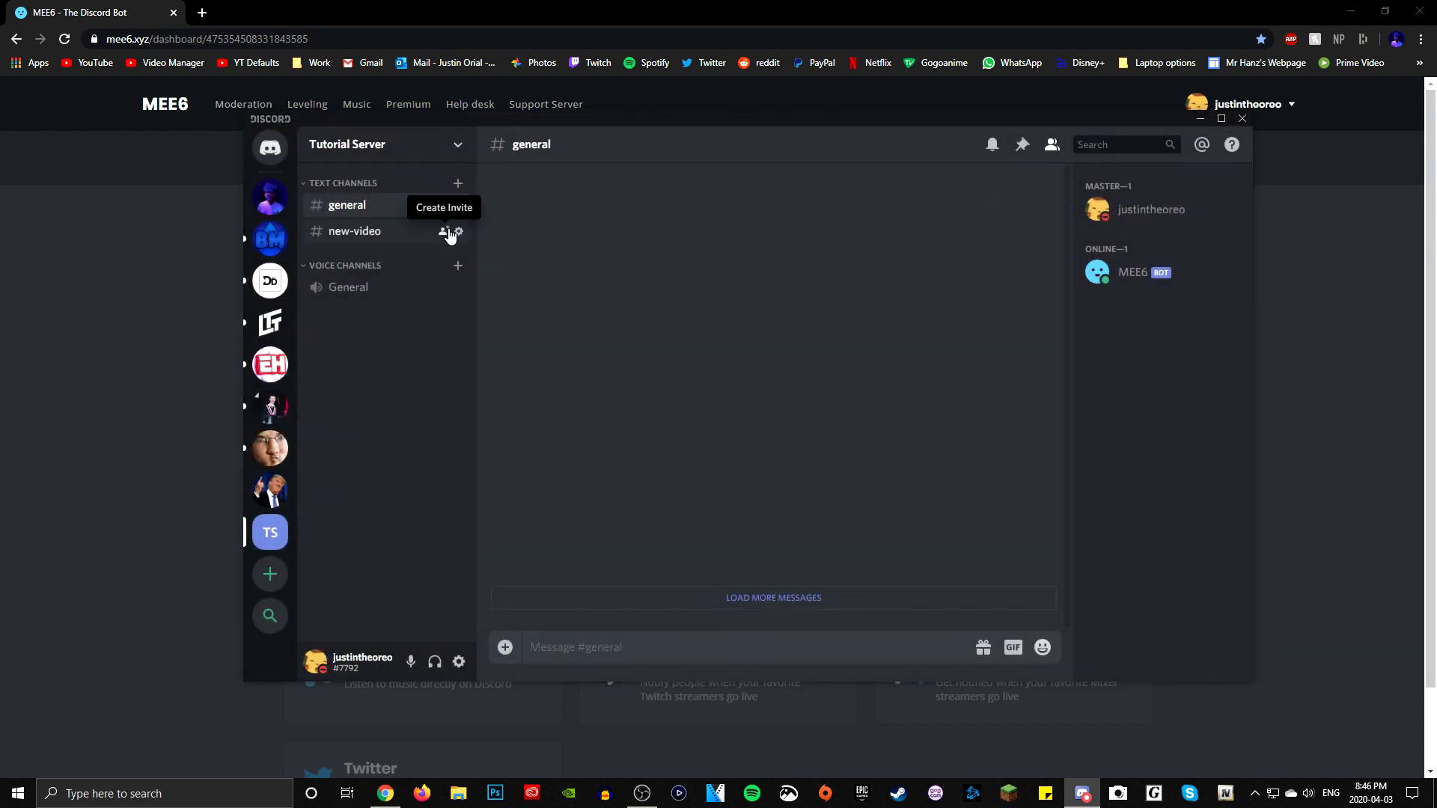
click(459, 232)
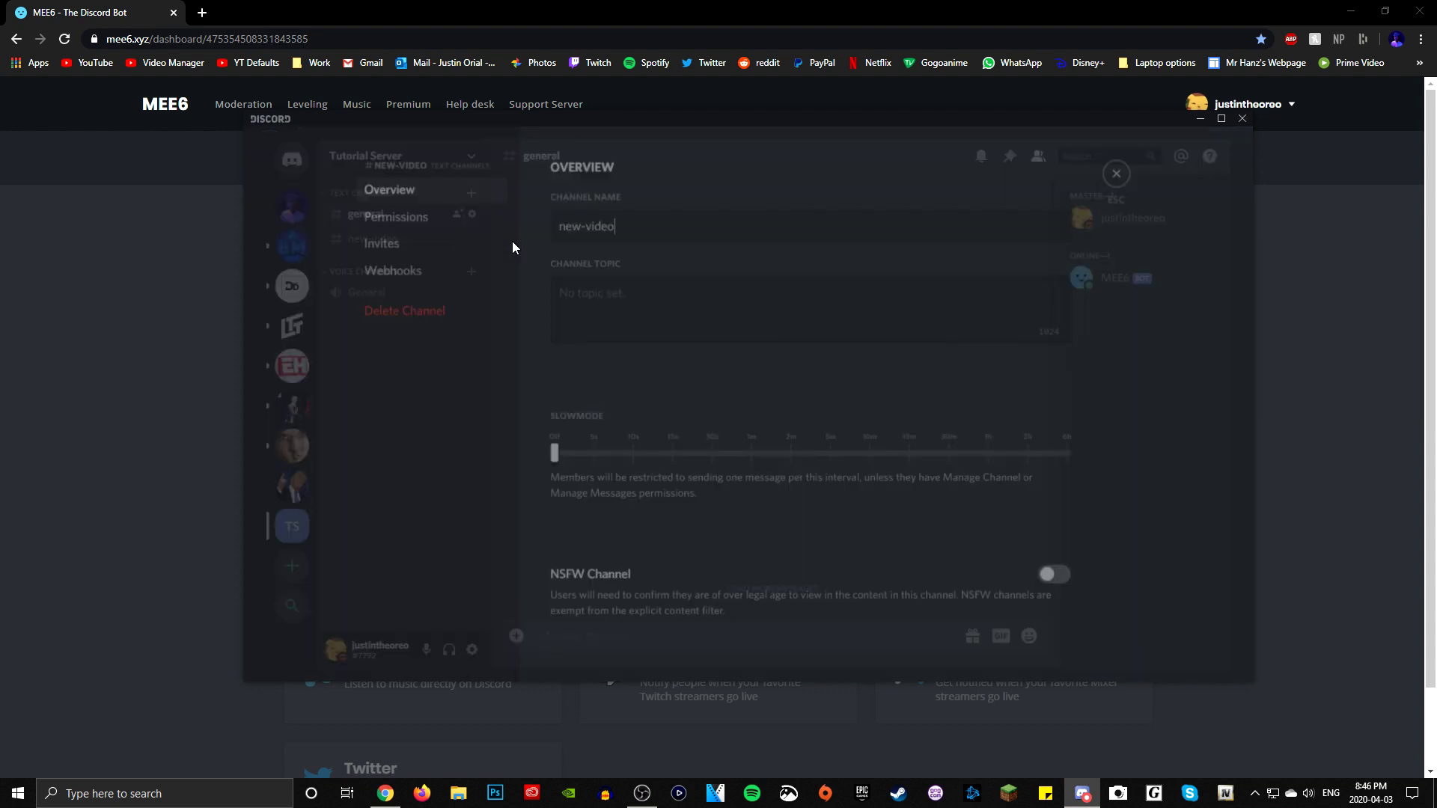
click(434, 226)
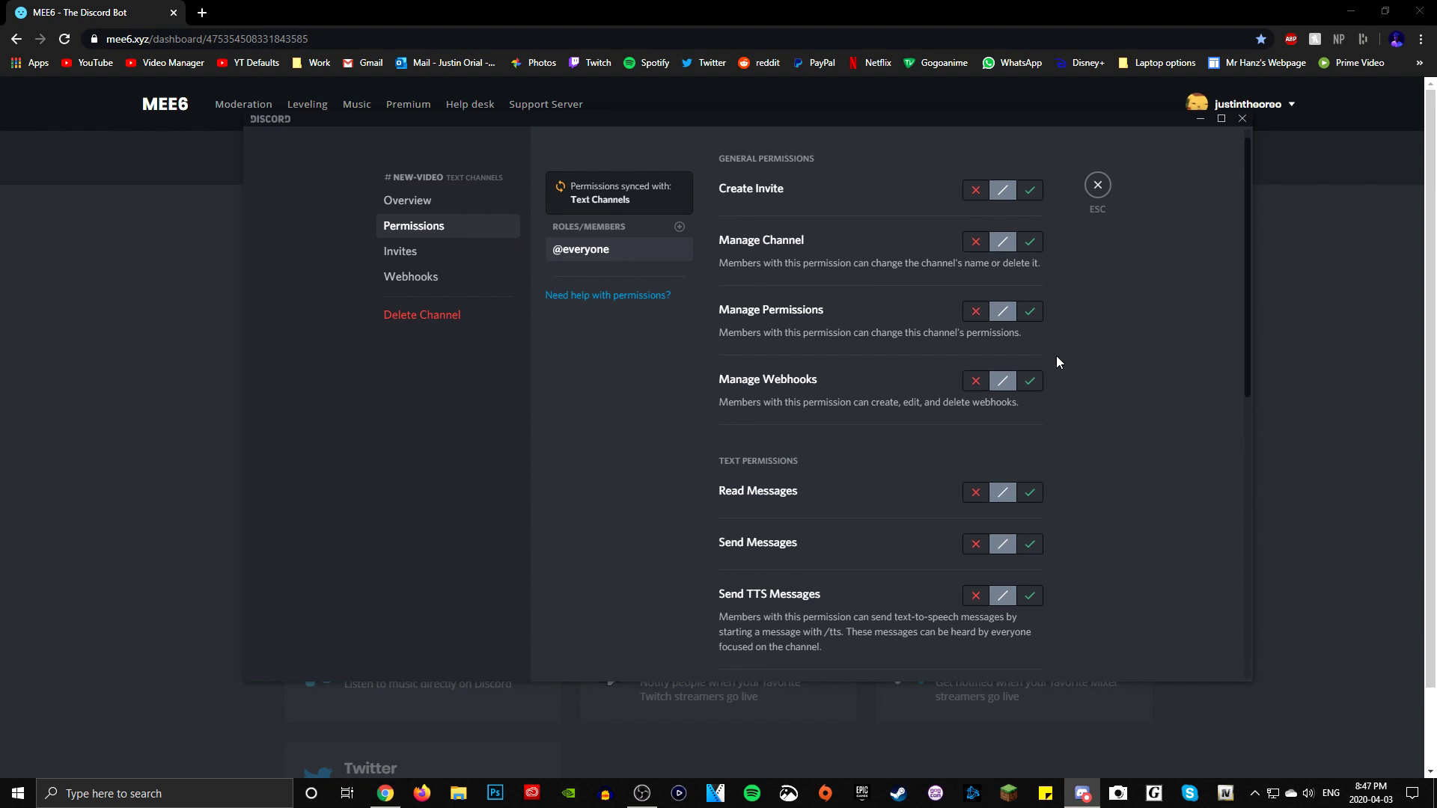
click(976, 261)
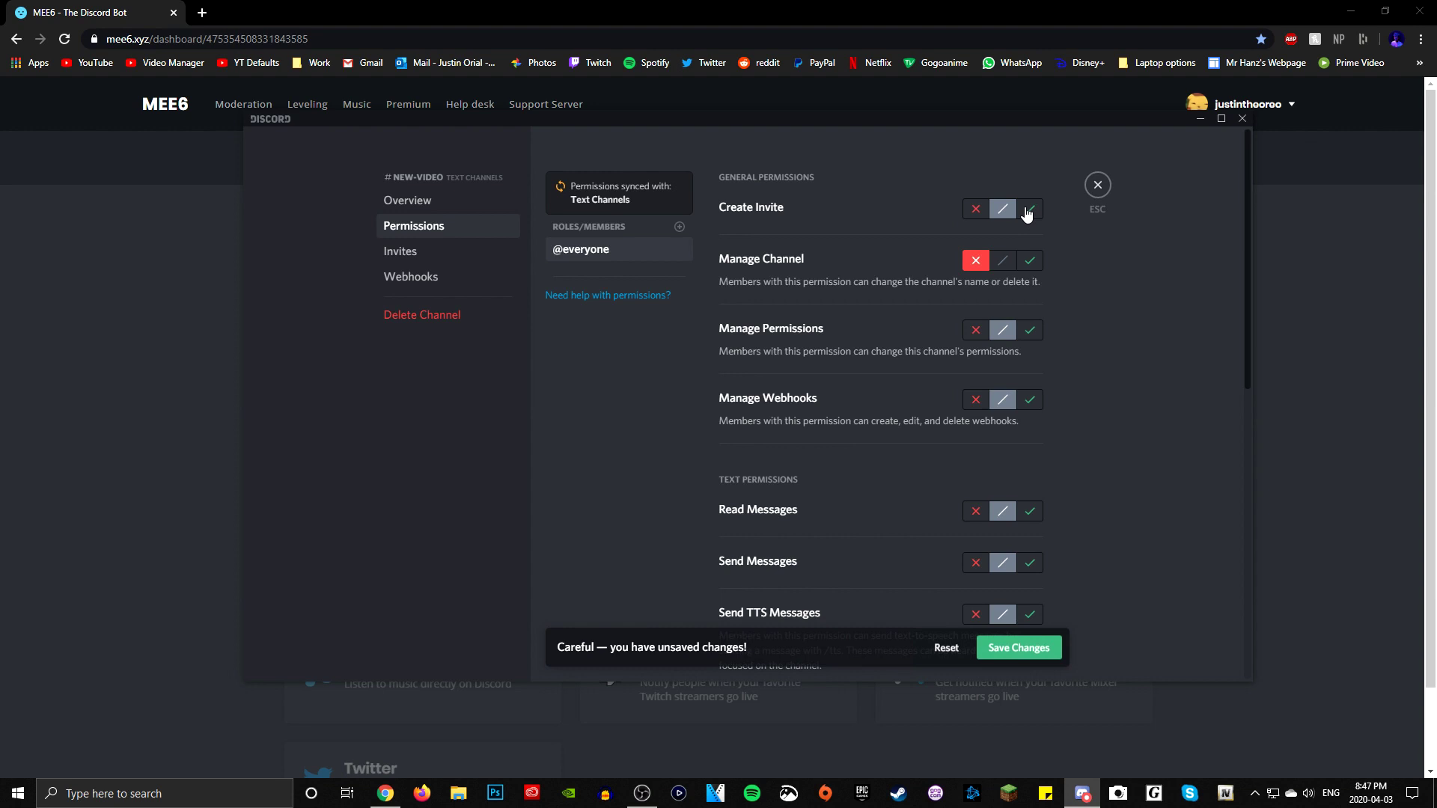
click(976, 330)
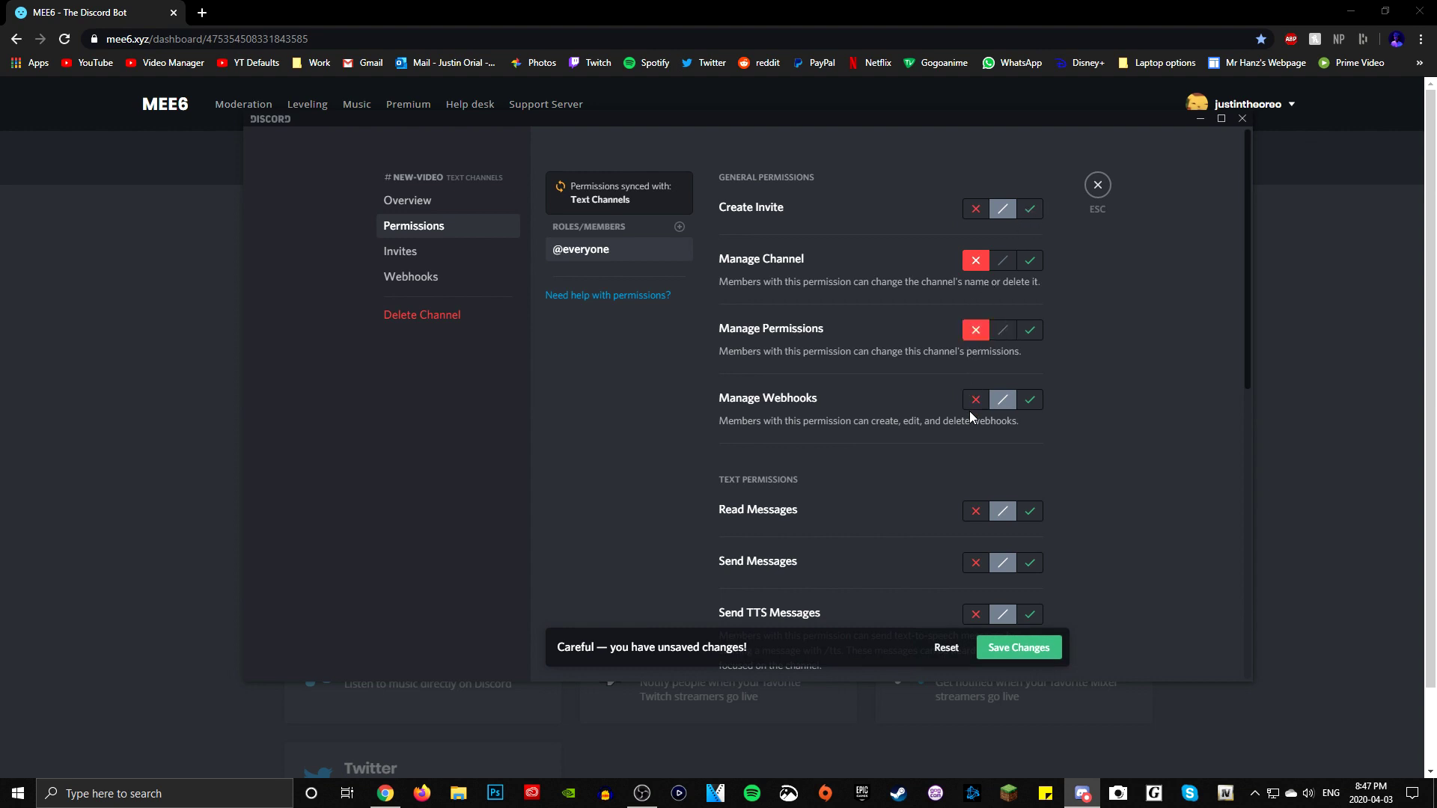
click(975, 400)
click(1030, 511)
scroll(1126, 478, down, 1)
click(976, 488)
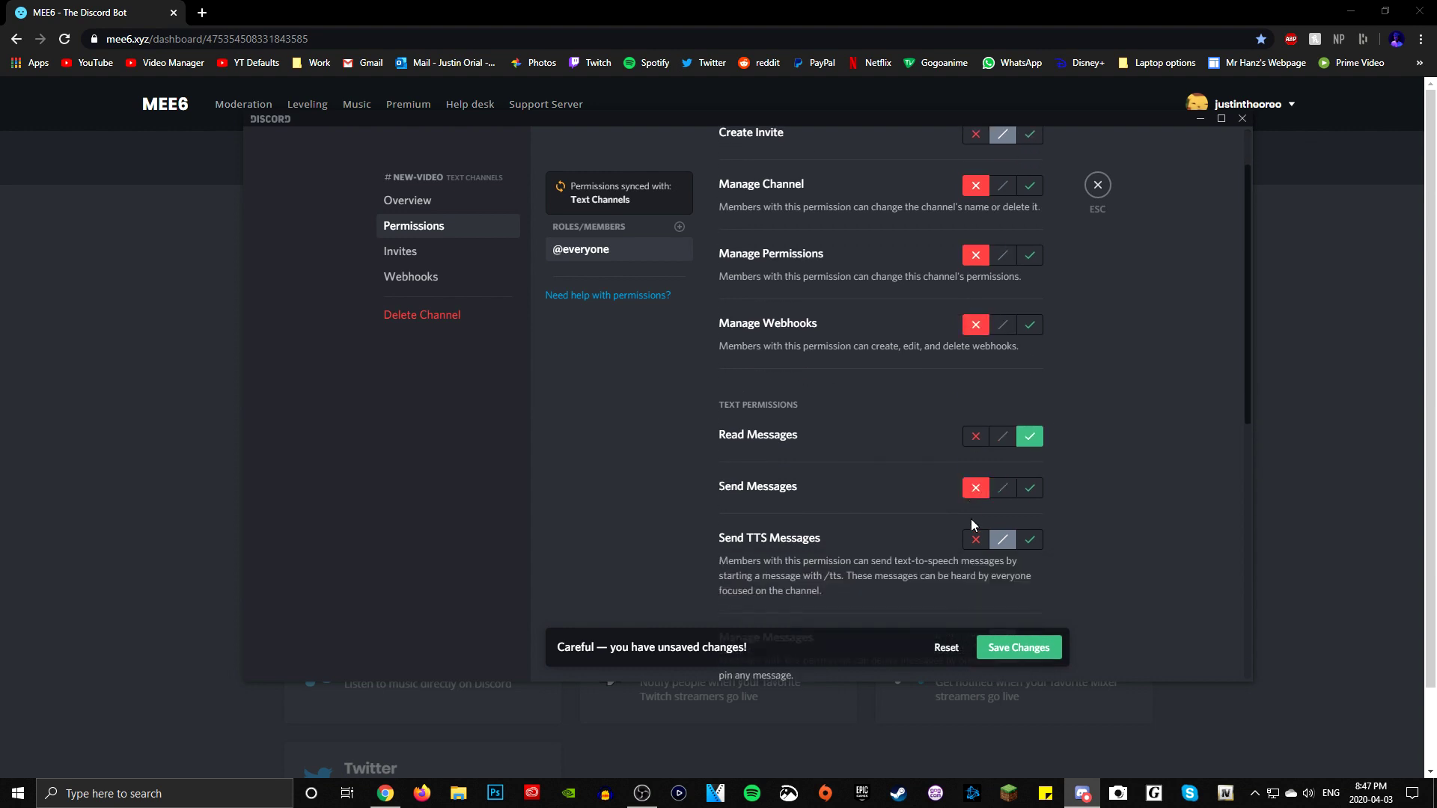
click(976, 539)
scroll(1166, 508, down, 4)
click(975, 425)
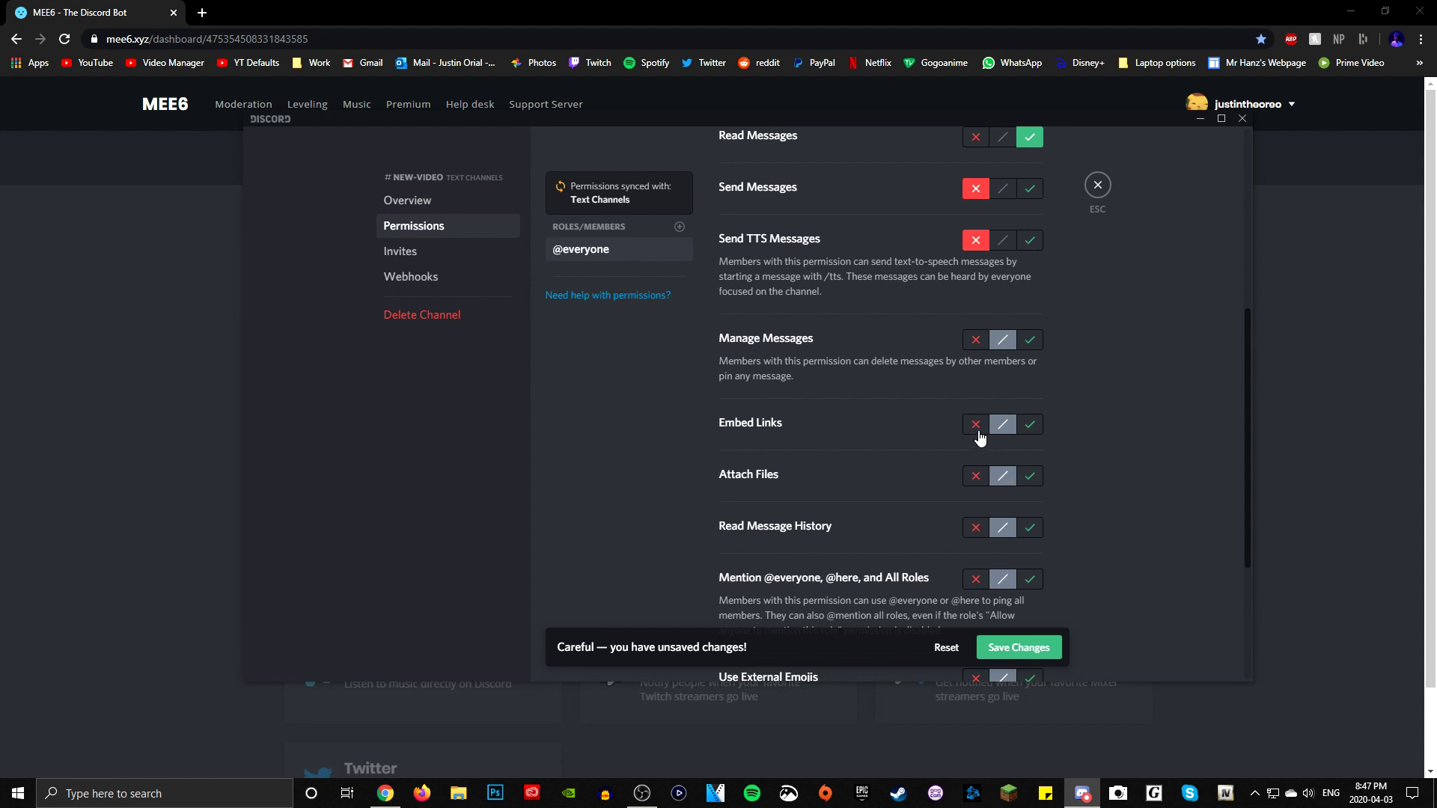
click(975, 476)
click(1030, 528)
scroll(1142, 450, down, 3)
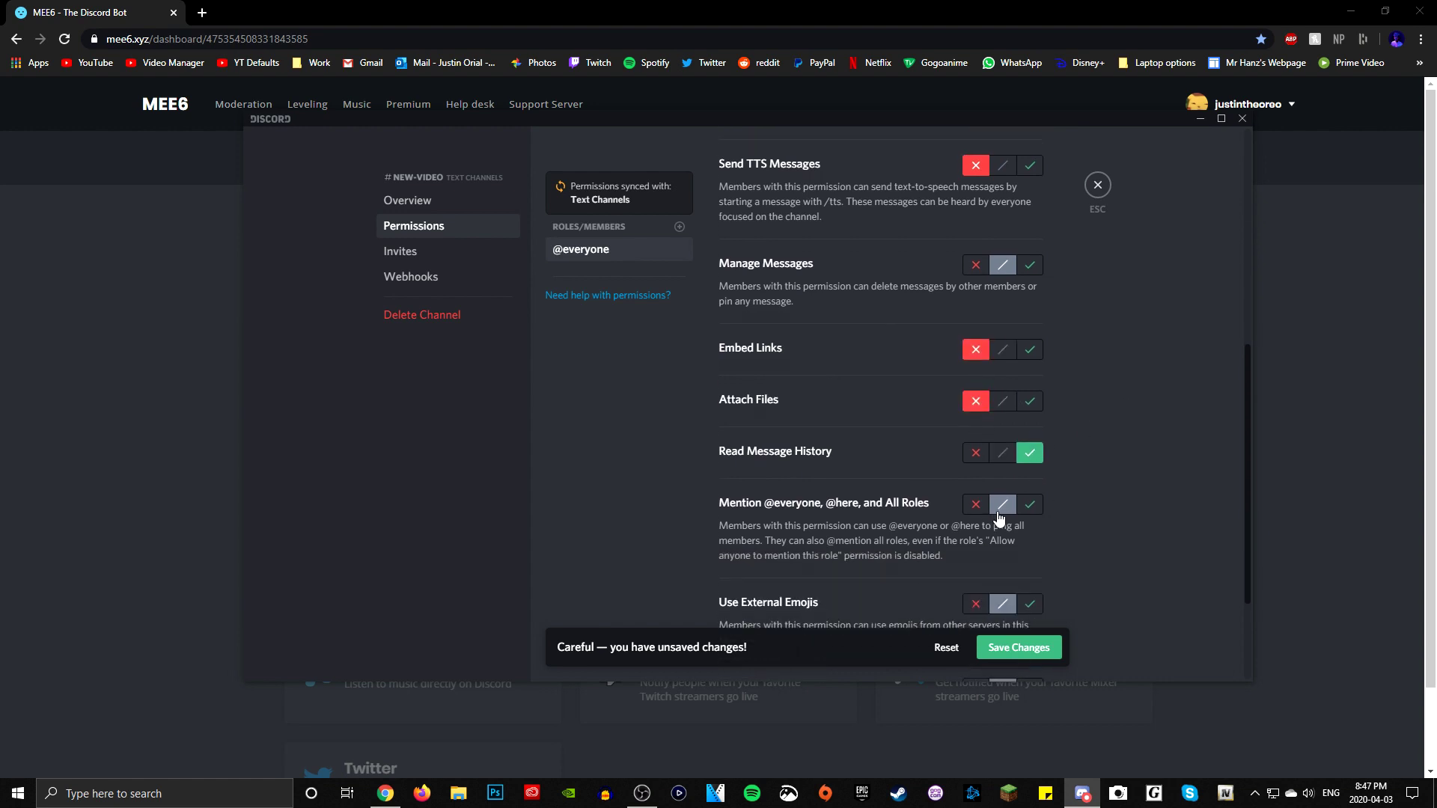
click(1029, 532)
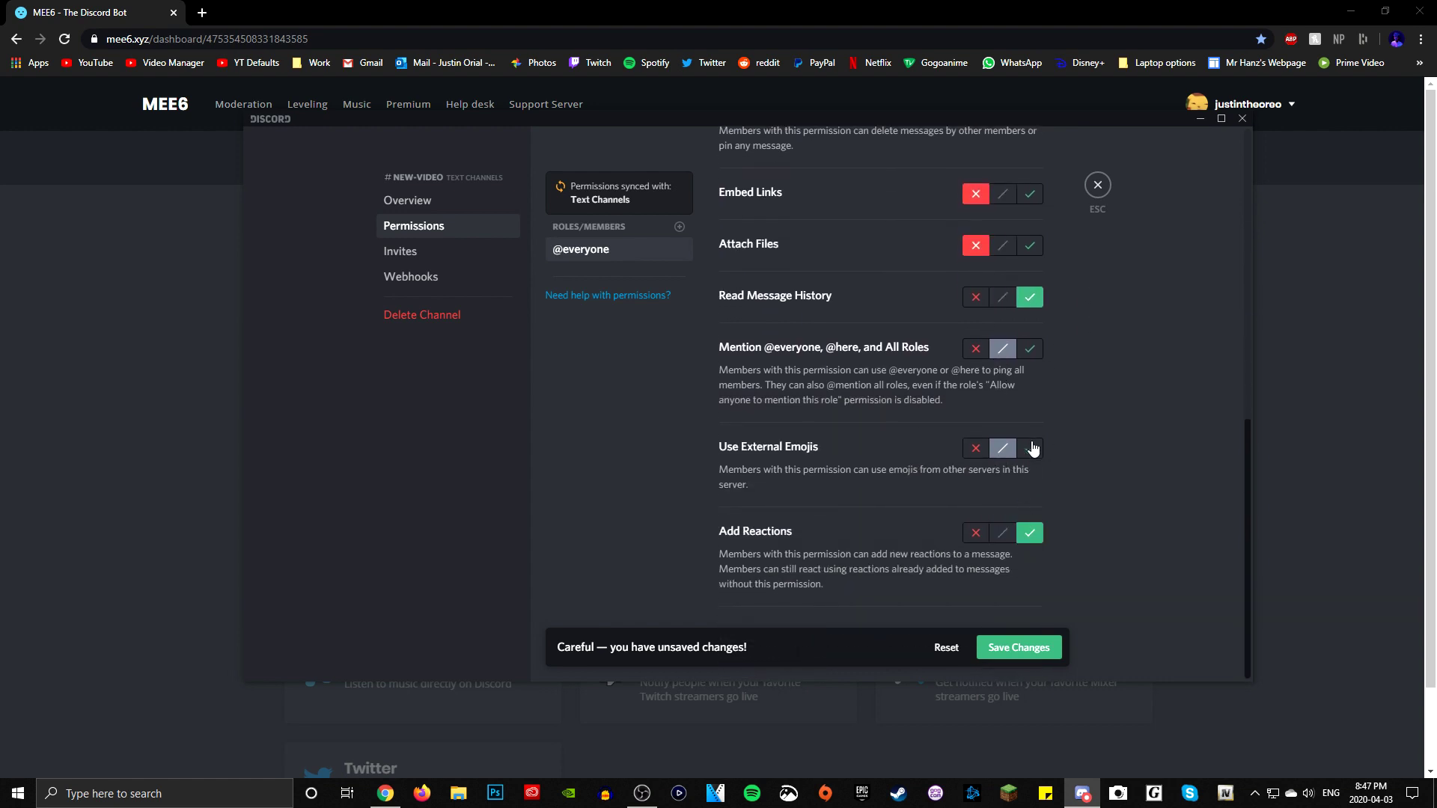
click(1030, 448)
click(975, 349)
scroll(1103, 426, up, 1)
scroll(1104, 433, up, 7)
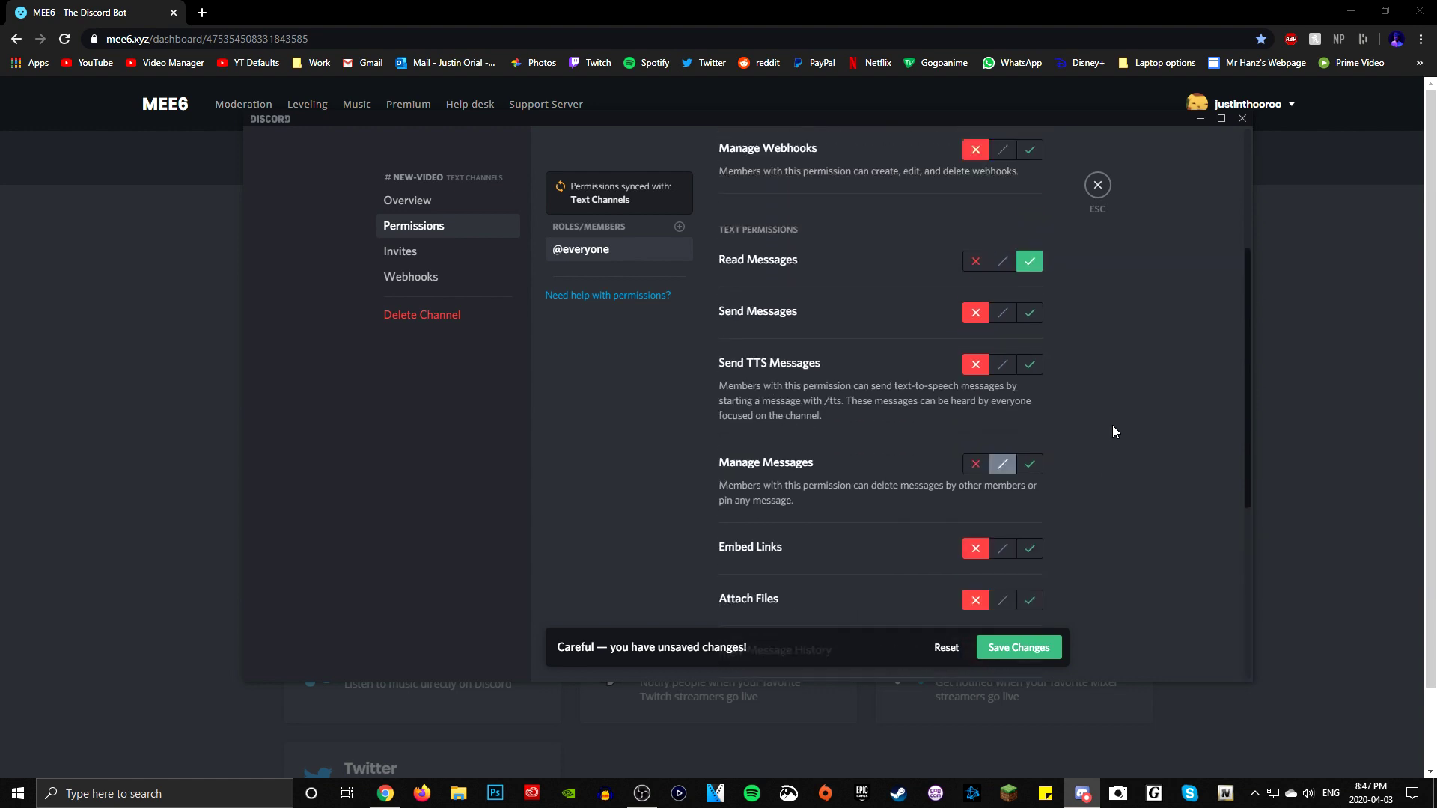
scroll(1121, 417, down, 1)
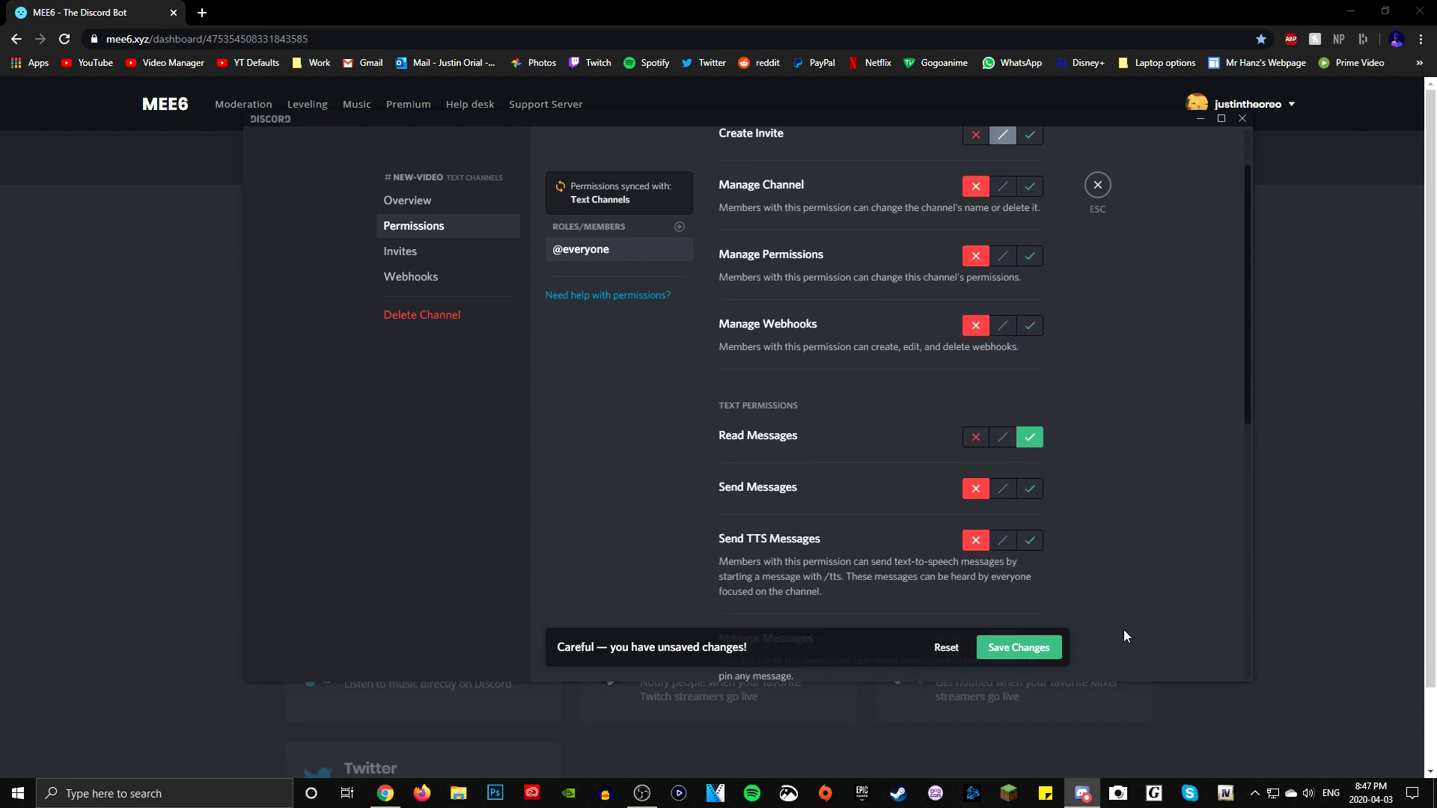
click(1039, 648)
Look through the saved permissions, leave the channel settings and open the new-video channel
scroll(1066, 449, down, 3)
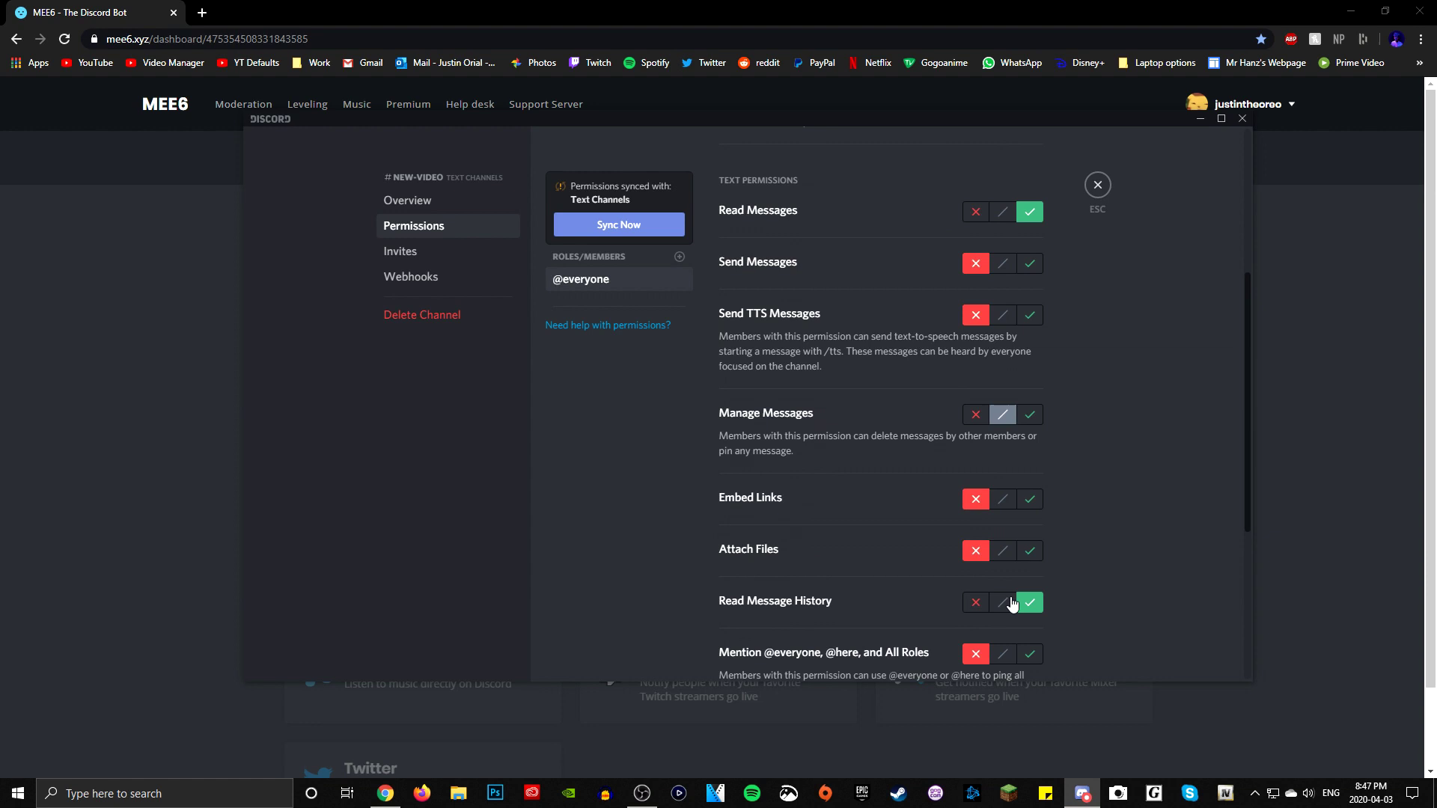
scroll(1013, 597, down, 3)
scroll(983, 597, down, 1)
scroll(1097, 536, up, 7)
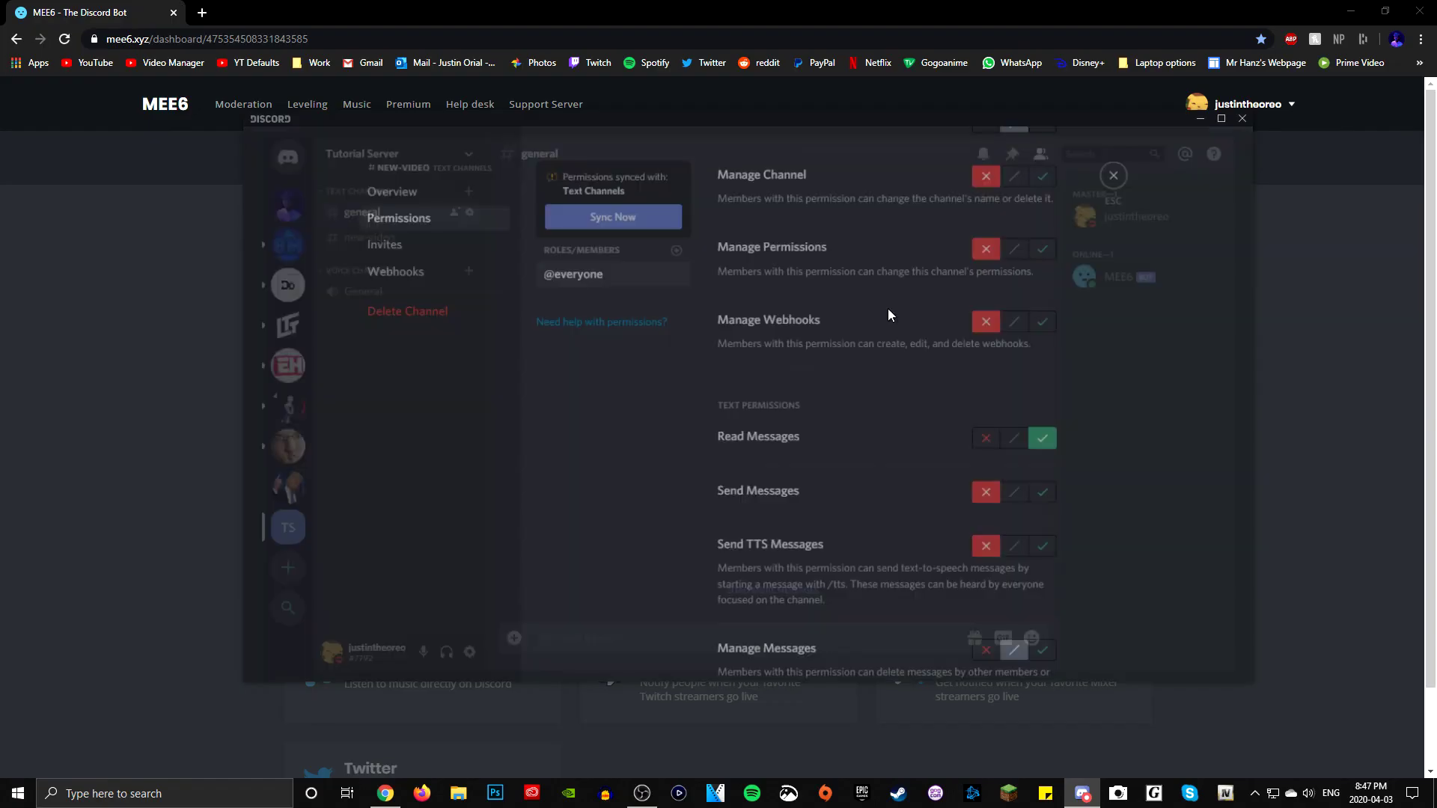
key(Escape)
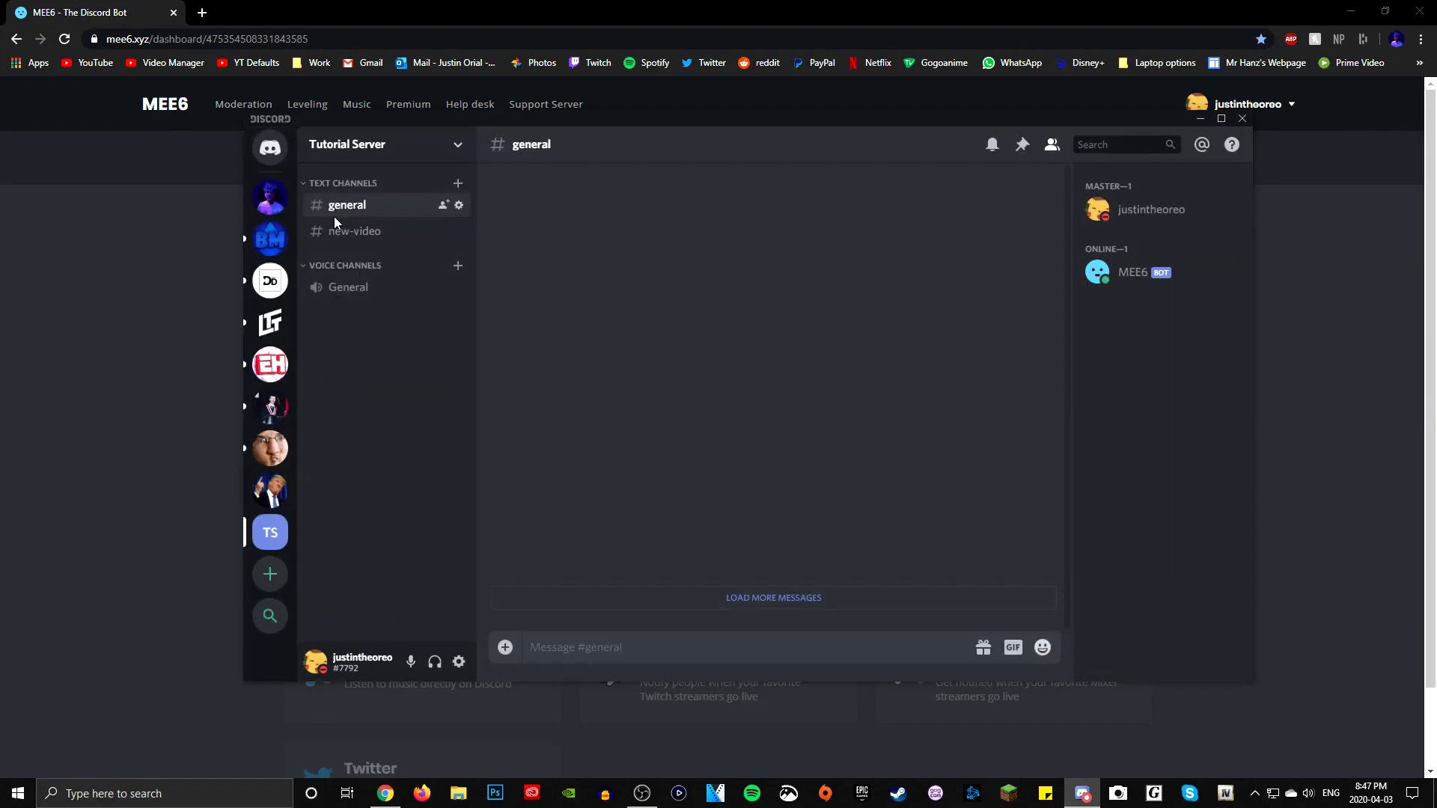
click(359, 231)
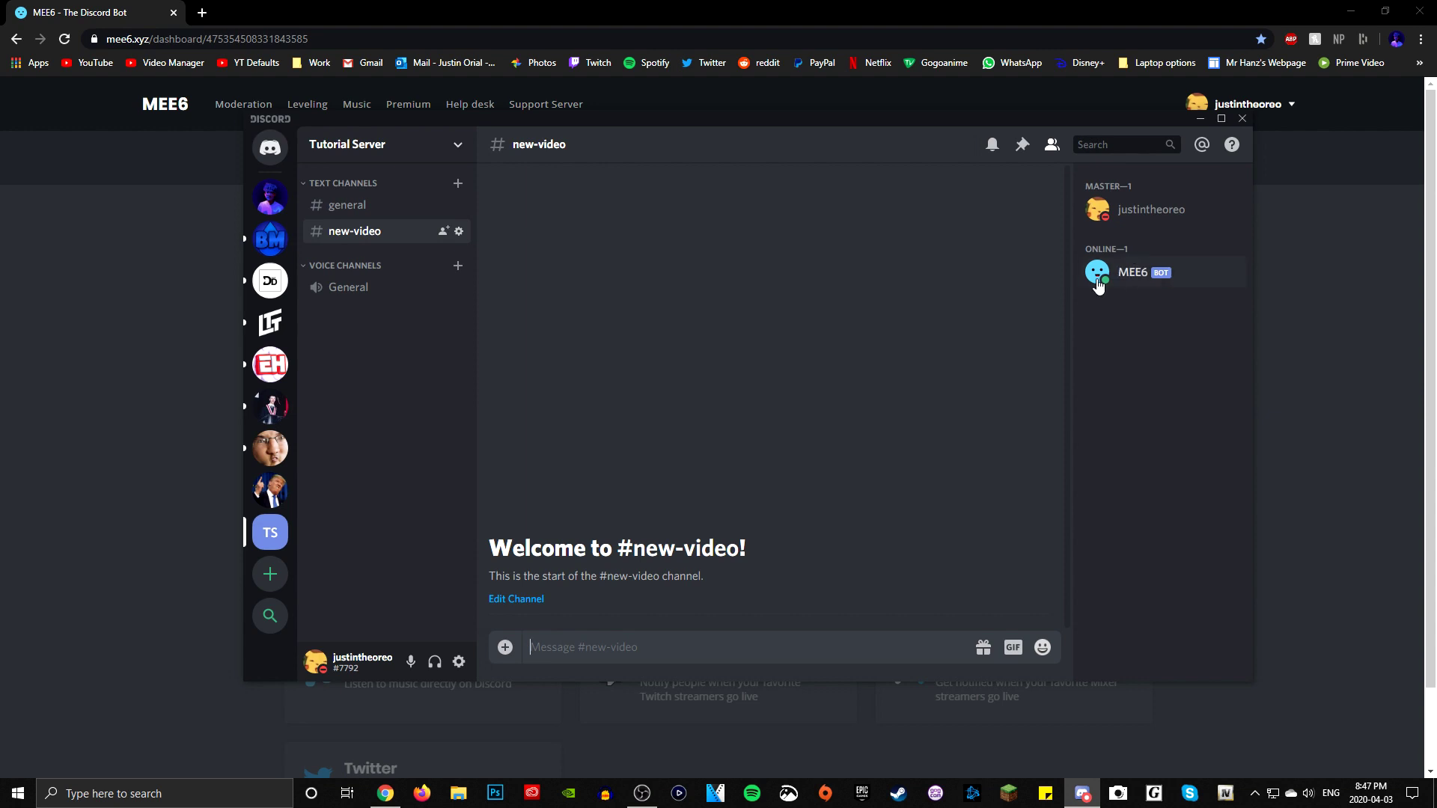
Return to Chrome and open Tutorial Server's MEE6 dashboard from the account's server list
click(106, 7)
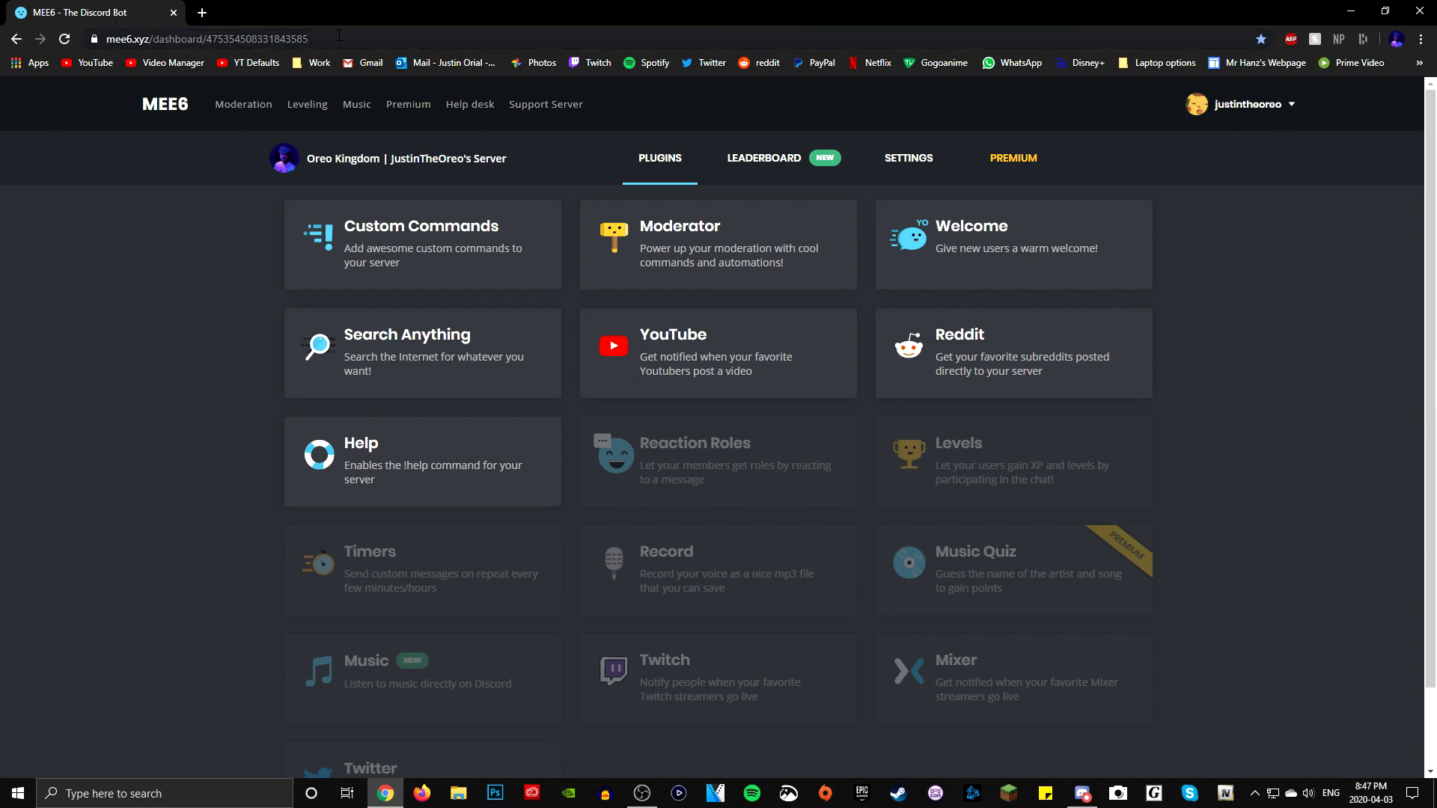
click(168, 38)
click(168, 38)
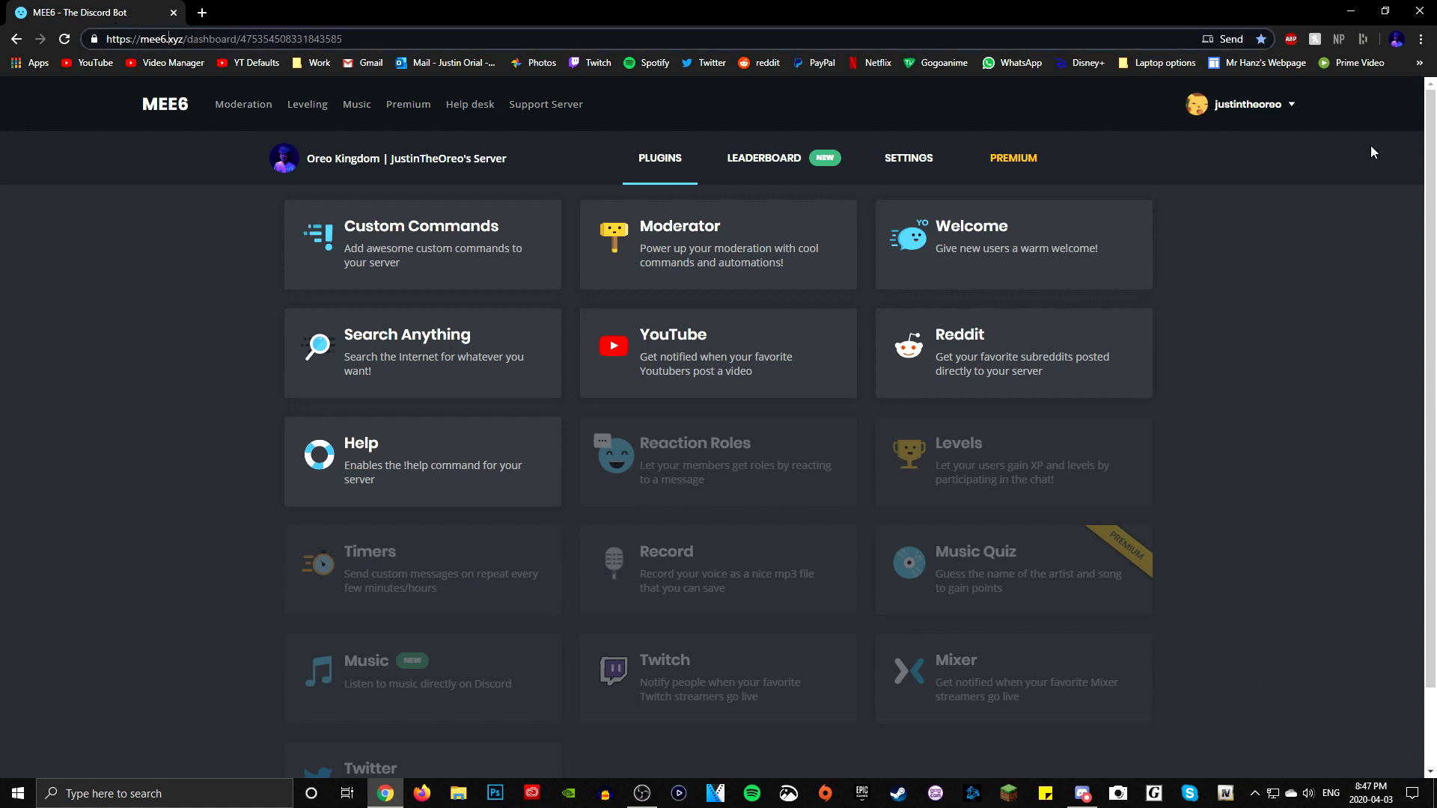
click(1248, 104)
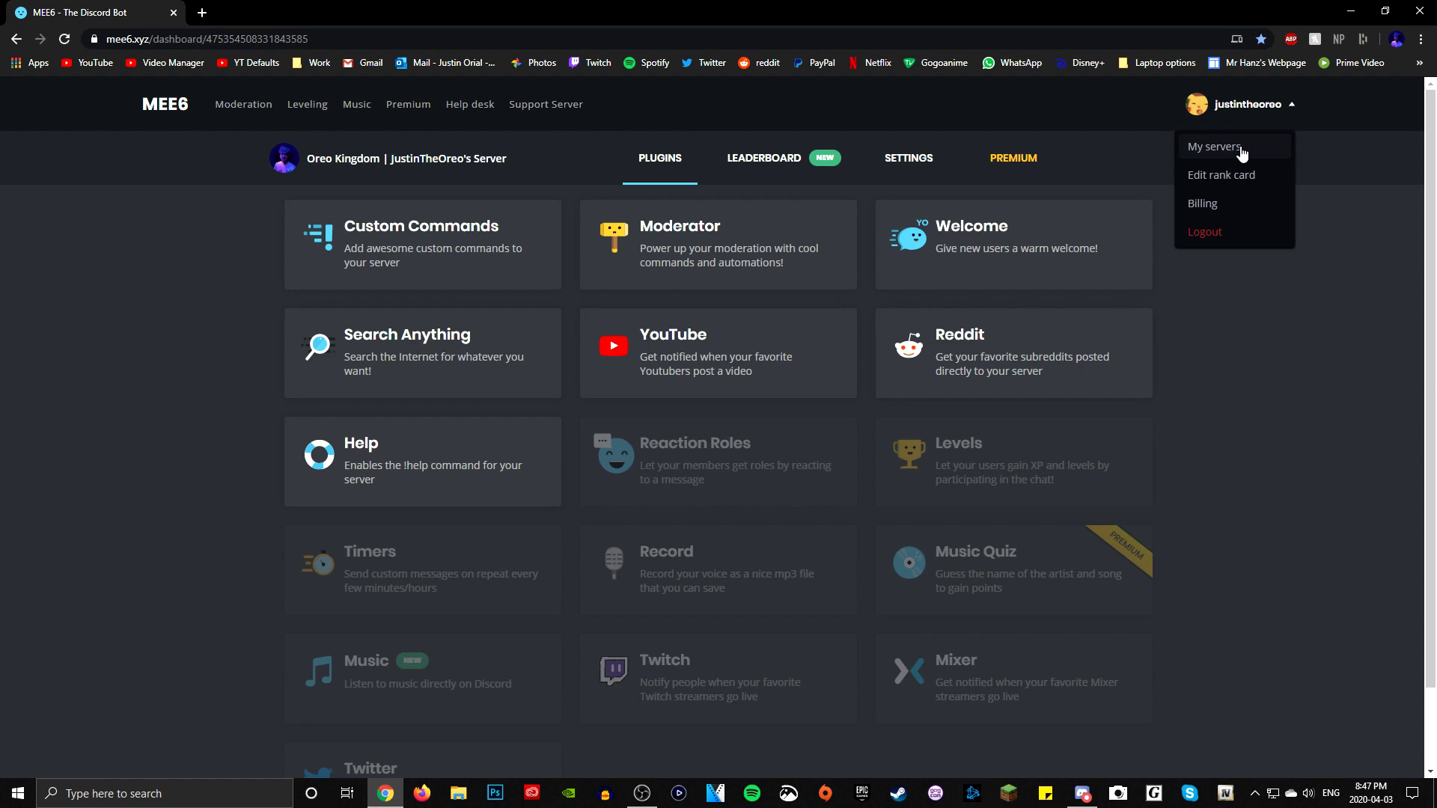
click(1242, 153)
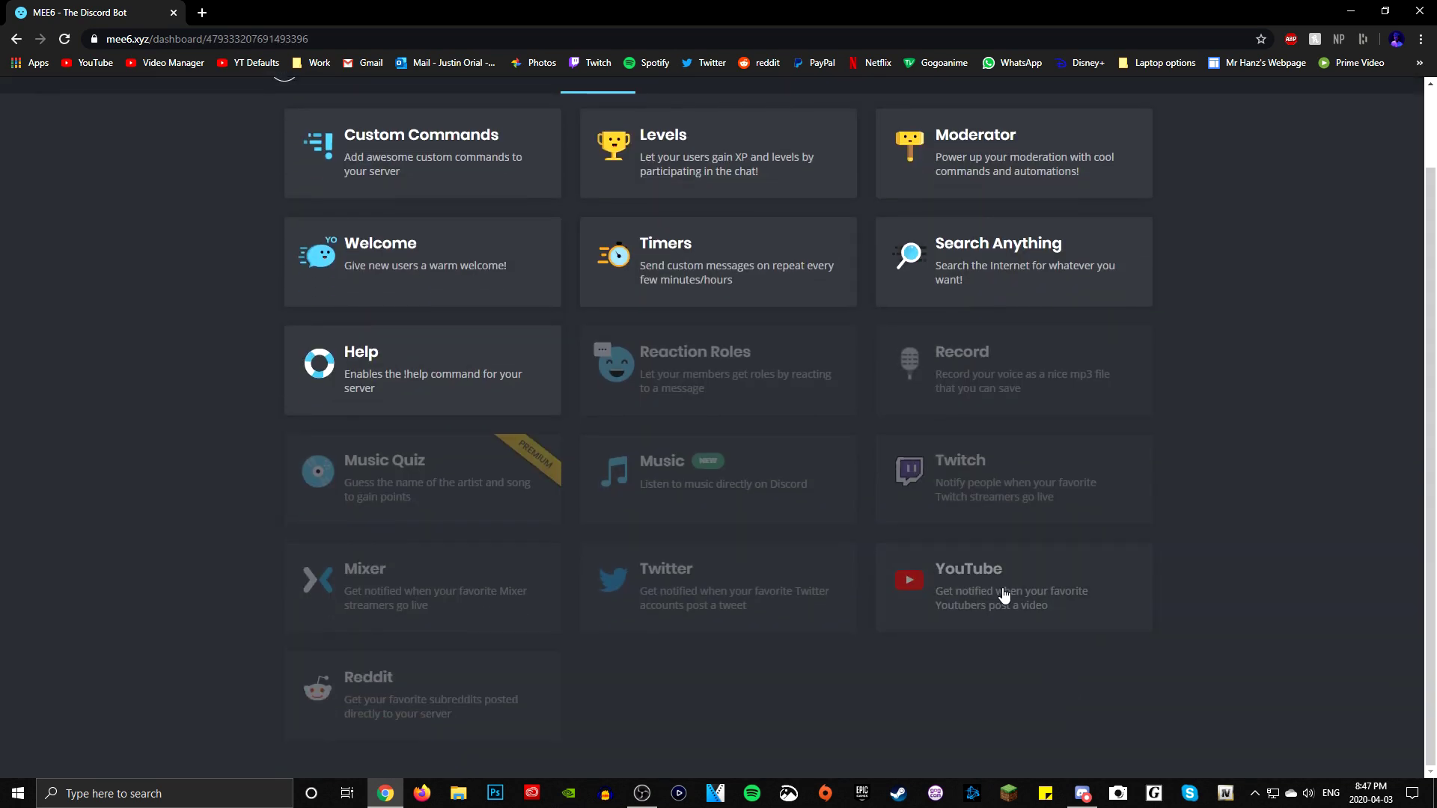
Enable the YouTube plugin for Tutorial Server and remove the YouTube channel already linked to it
click(985, 595)
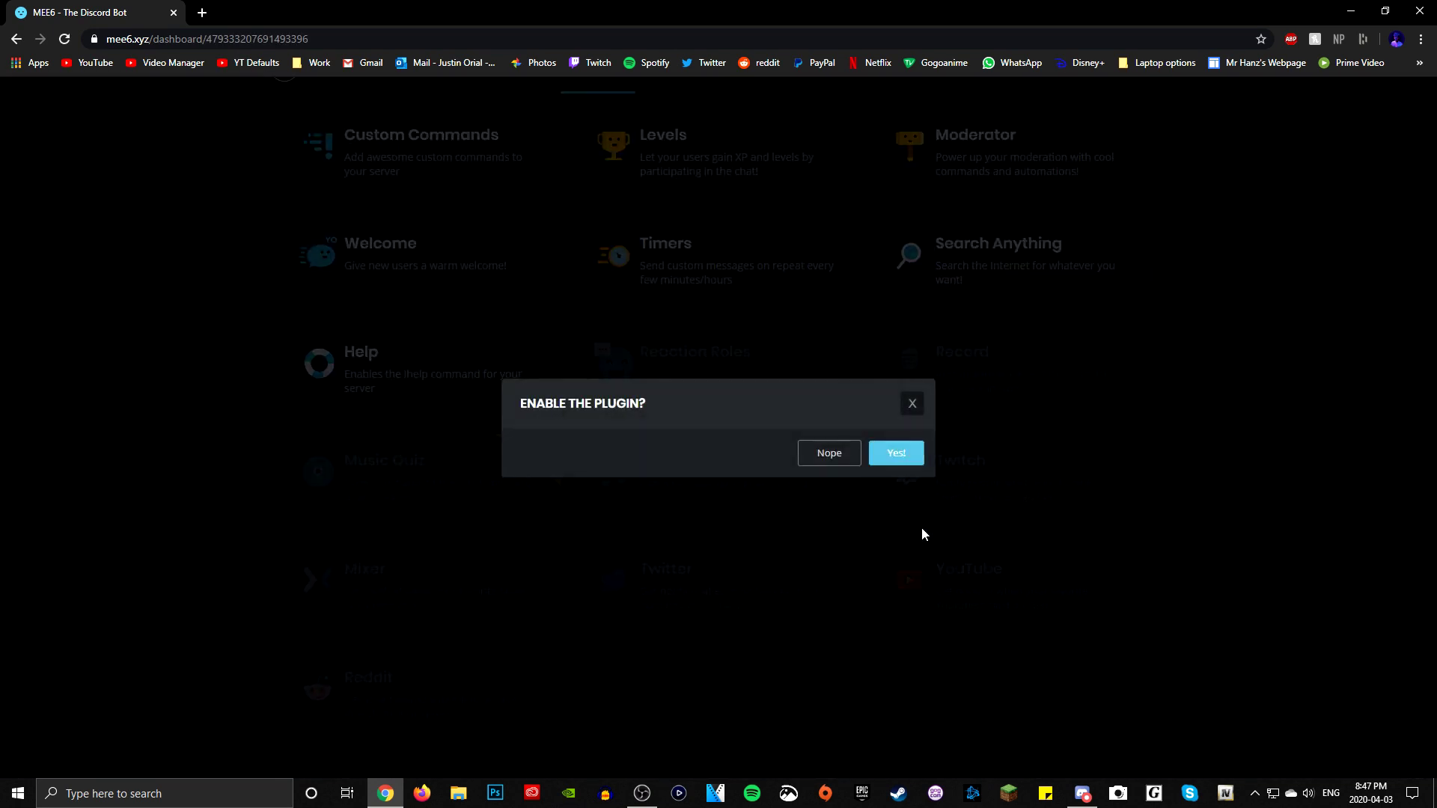
click(892, 455)
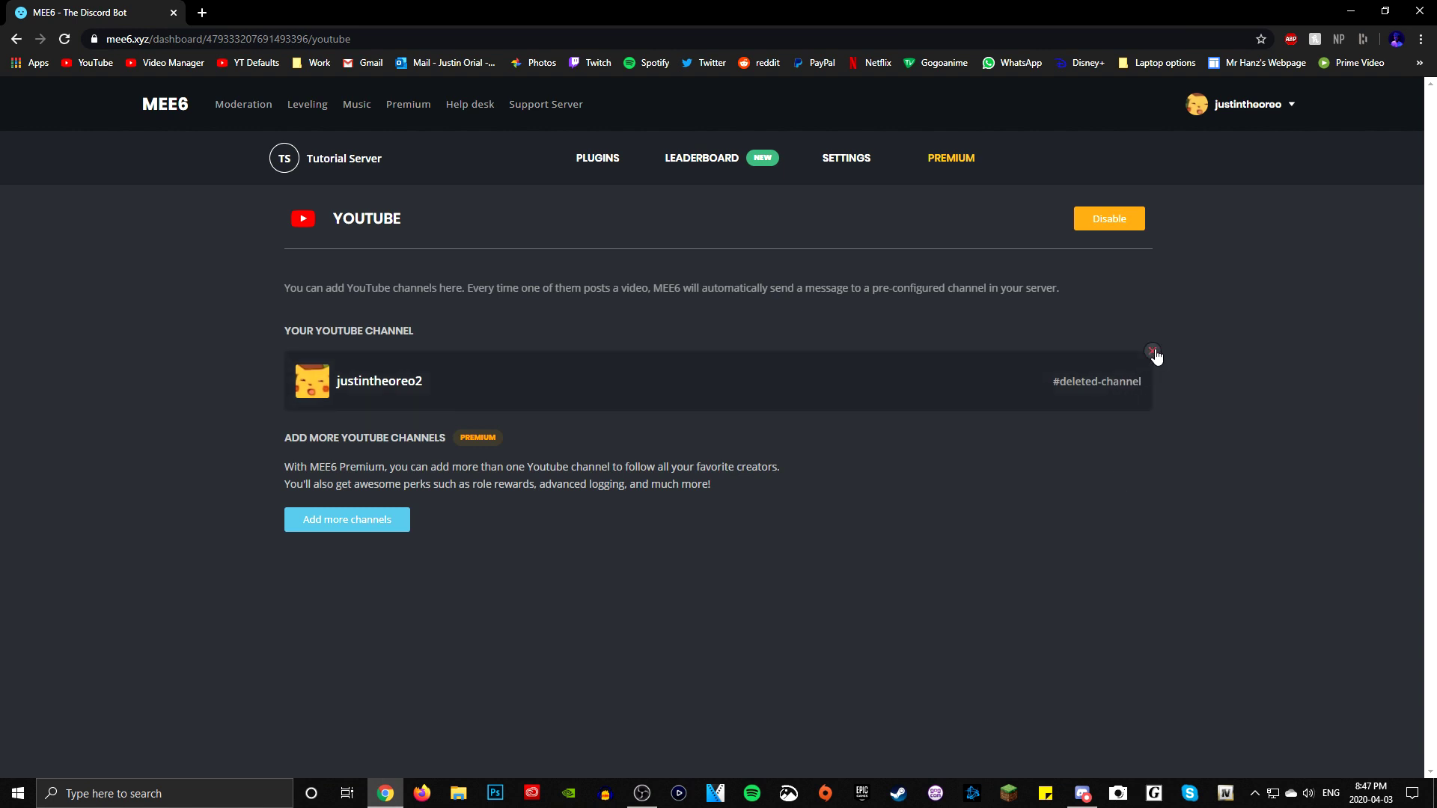
click(1154, 352)
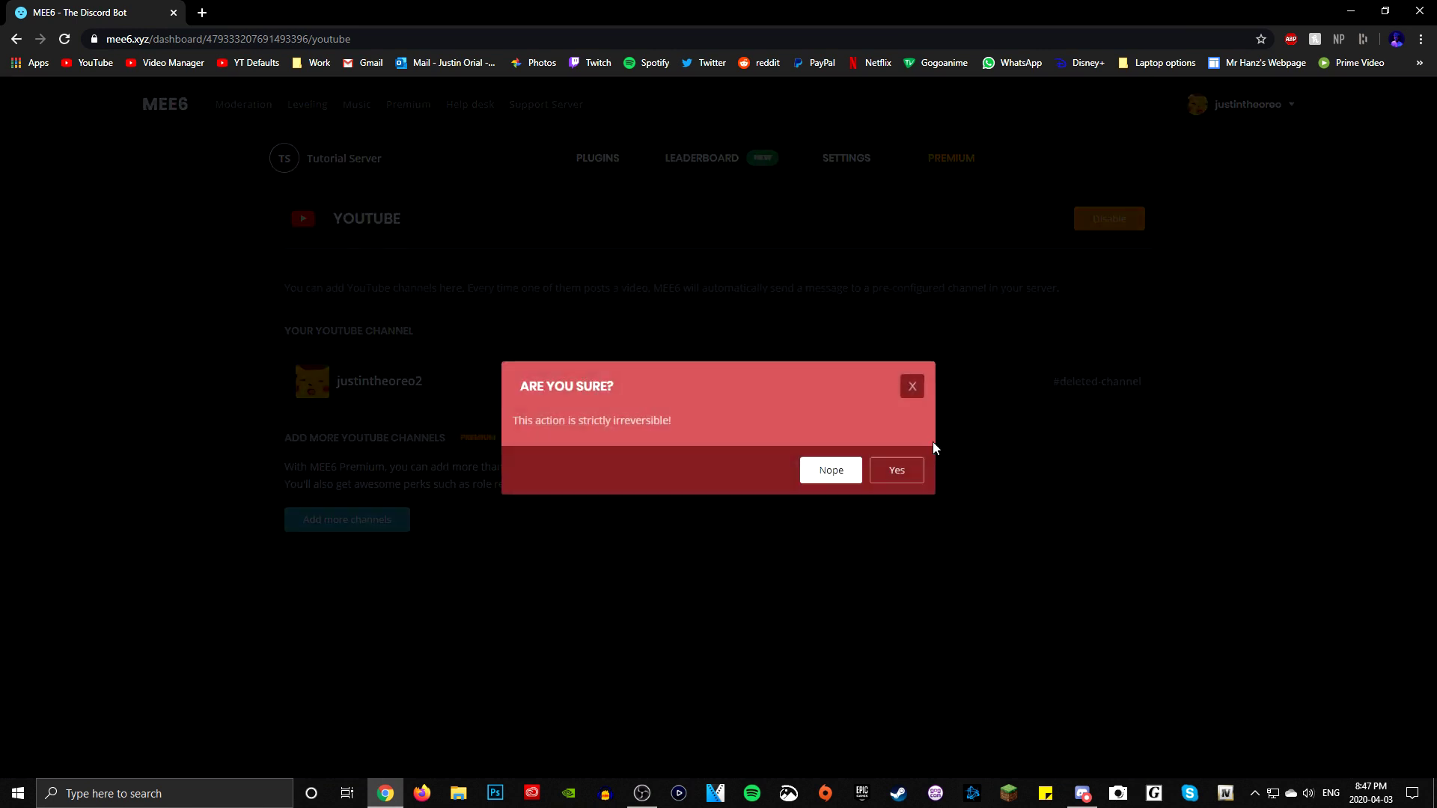
click(891, 474)
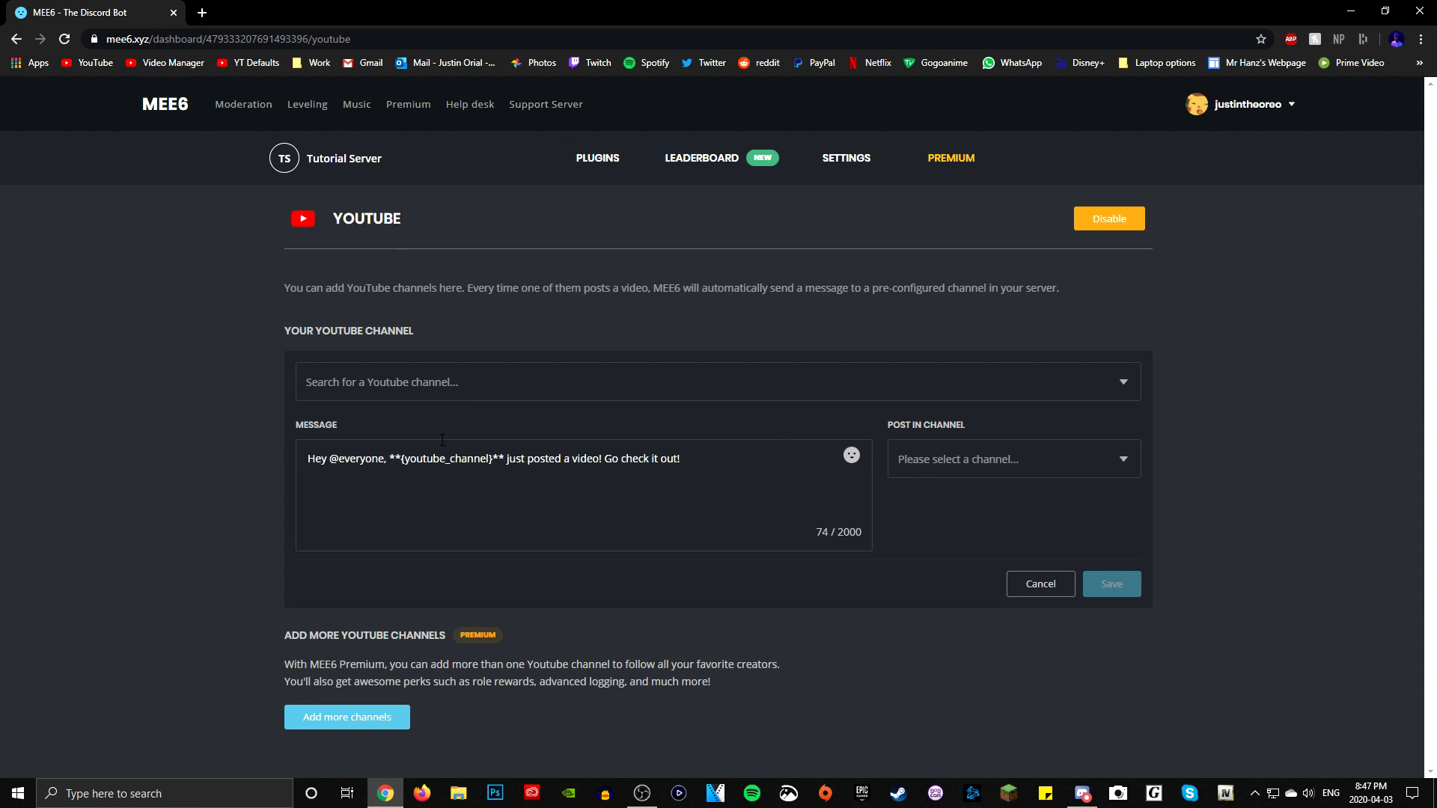
Search for the YouTube channel justintheoreo2 and select it as the channel to follow
click(422, 385)
text(justintheoreo2)
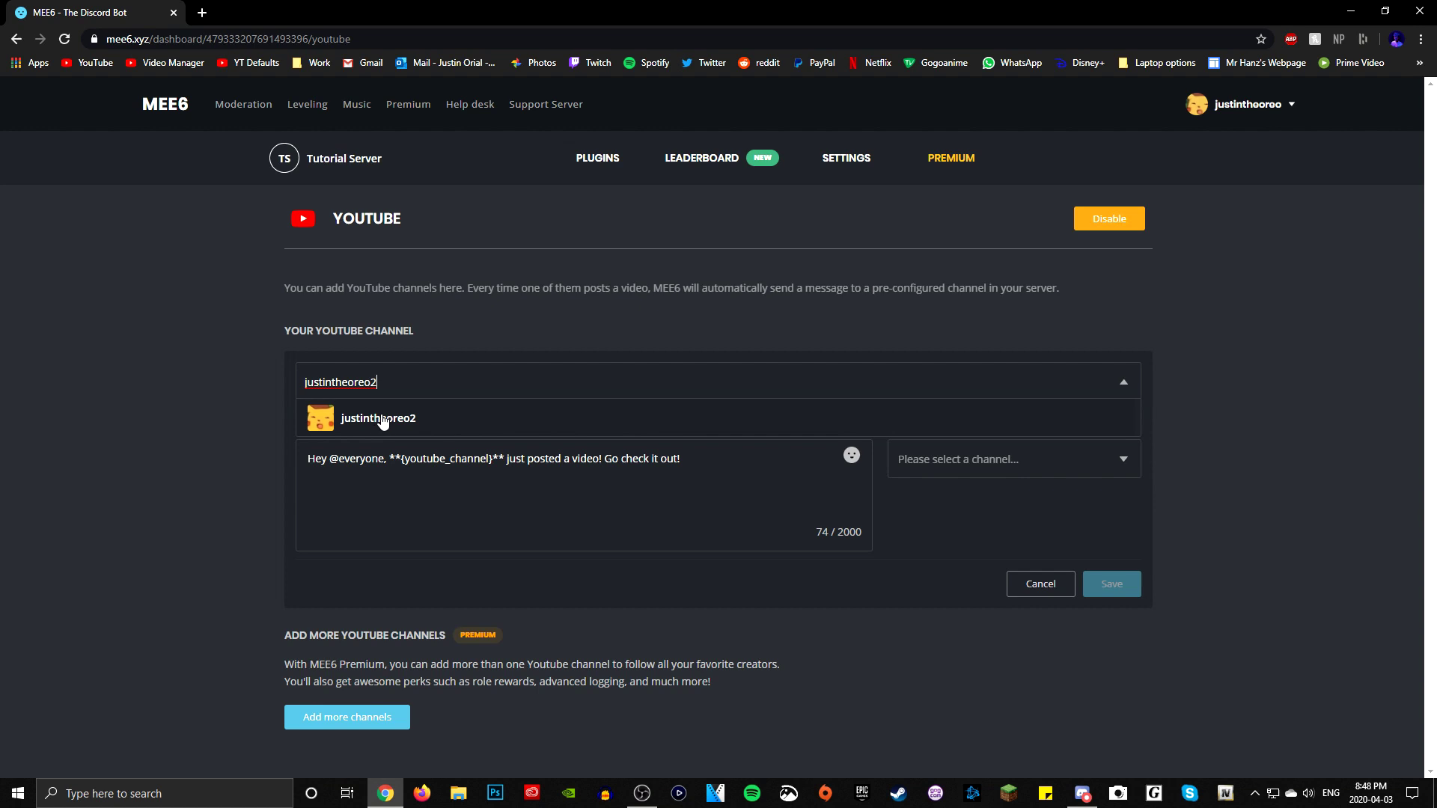
click(441, 433)
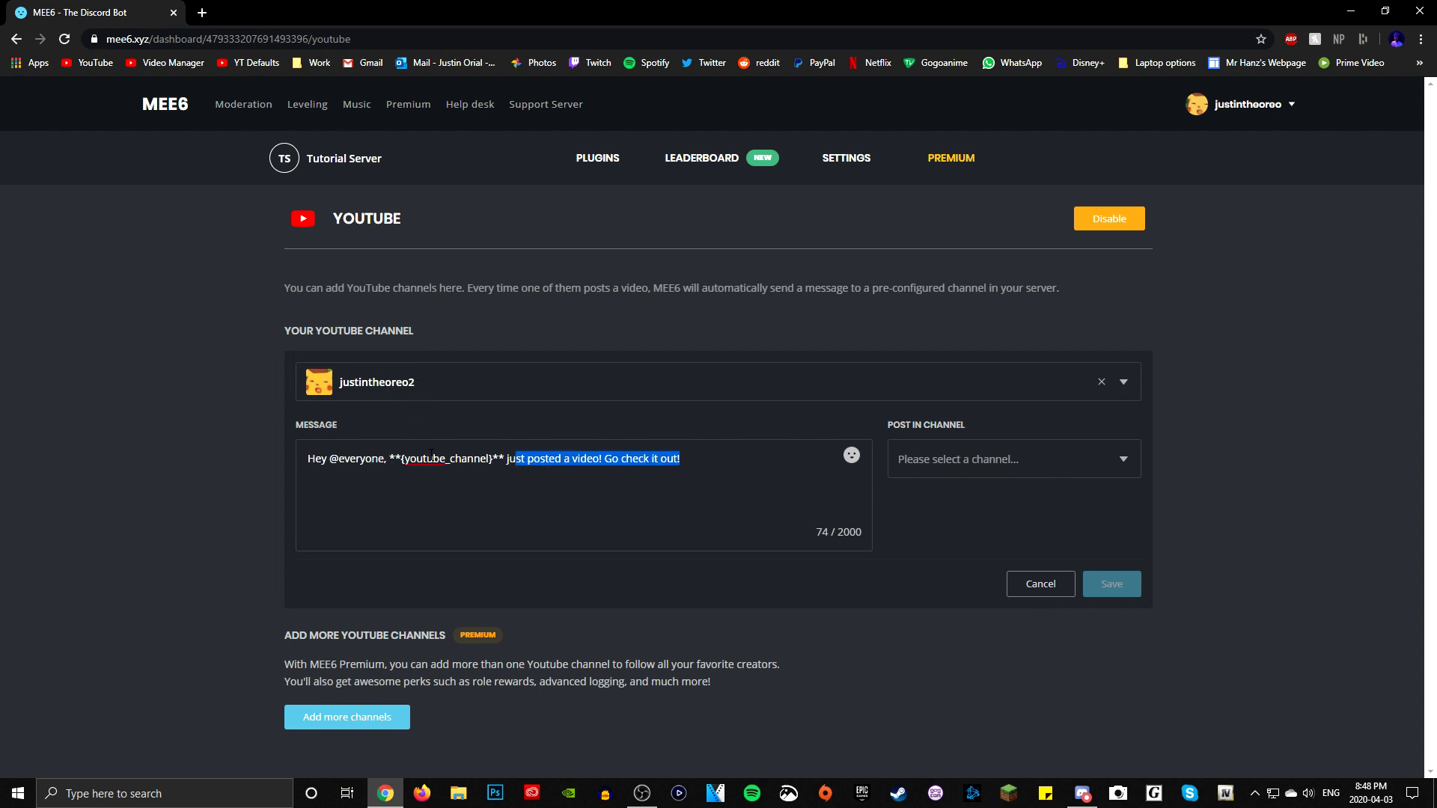
drag(431, 455, 475, 440)
click(466, 459)
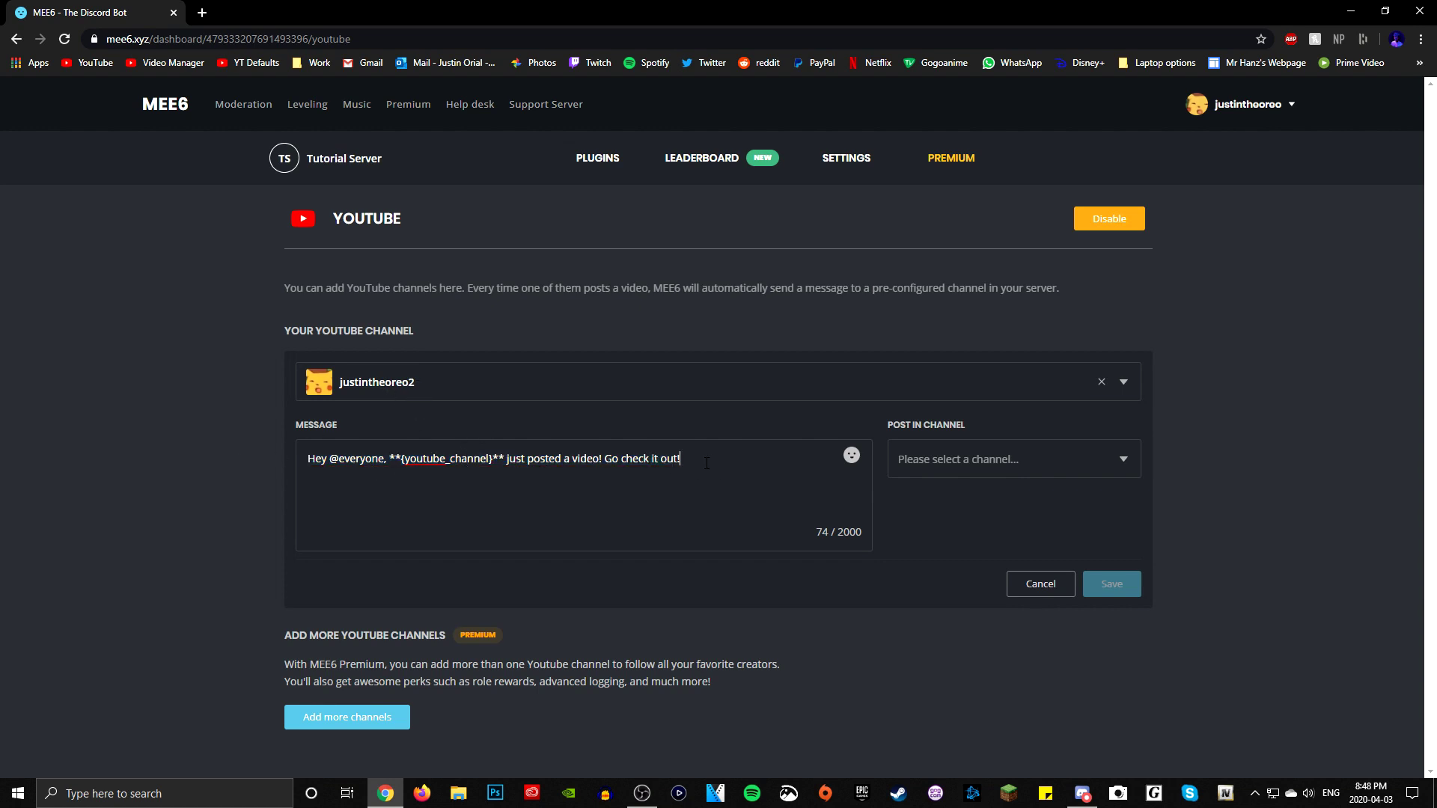
text(if oyu want)
key(BackSpace)
key(BackSpace)
key(BackSpace)
key(BackSpace)
key(BackSpace)
key(BackSpace)
key(BackSpace)
key(BackSpace)
text(you want!)
drag(328, 466, 383, 464)
click(353, 462)
Set the notifications to post in the new-video text channel
click(970, 463)
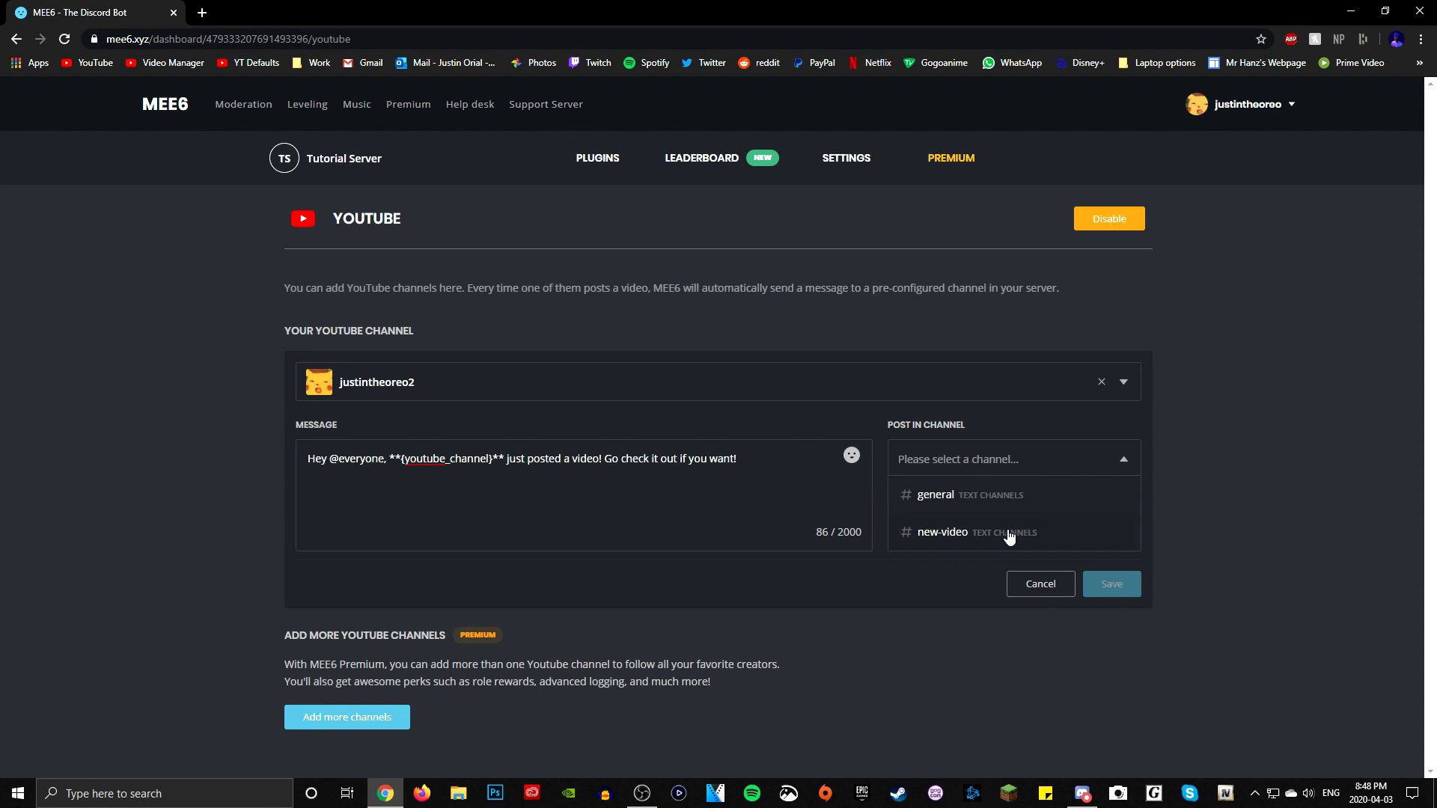
click(985, 536)
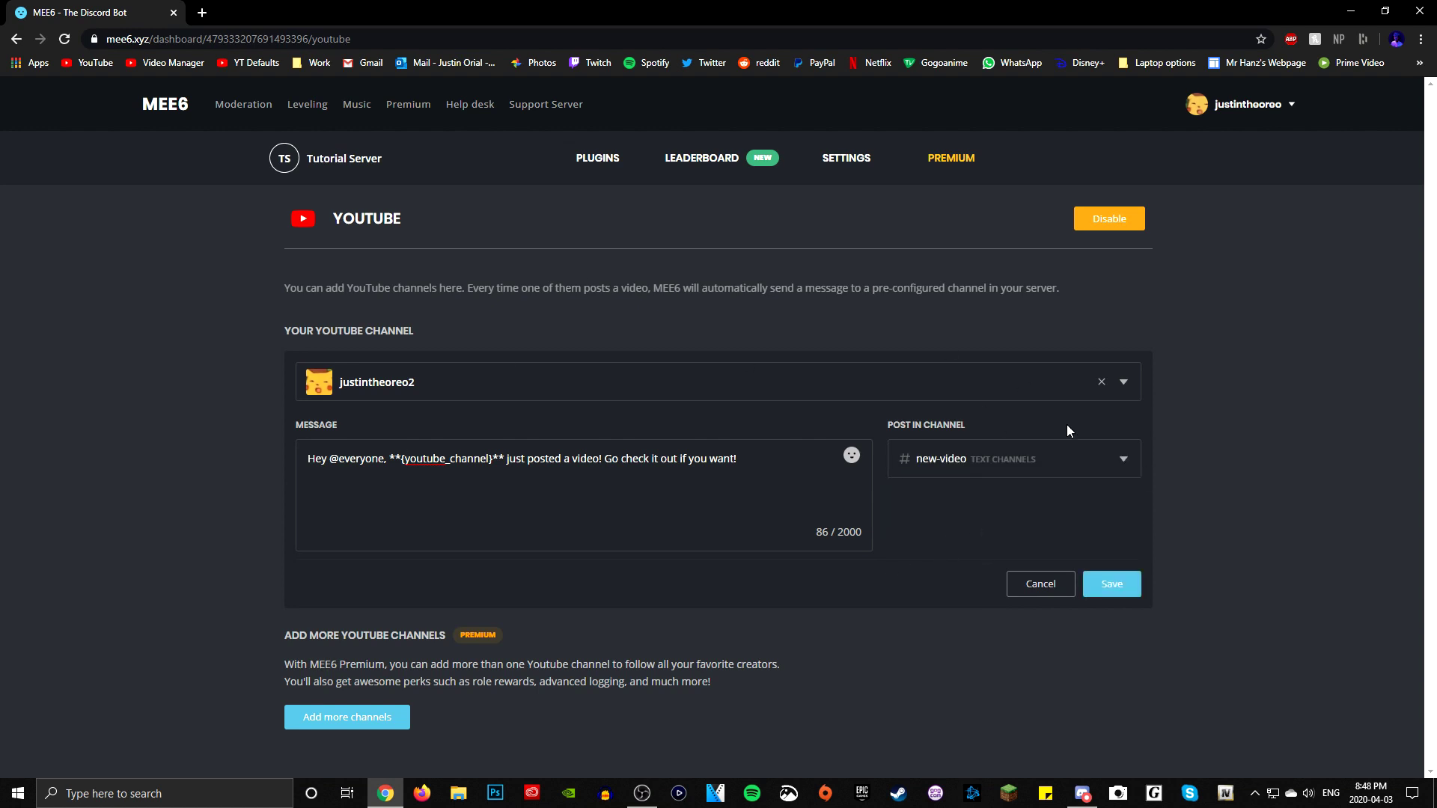
Save the YouTube notification settings for Tutorial Server
click(1134, 592)
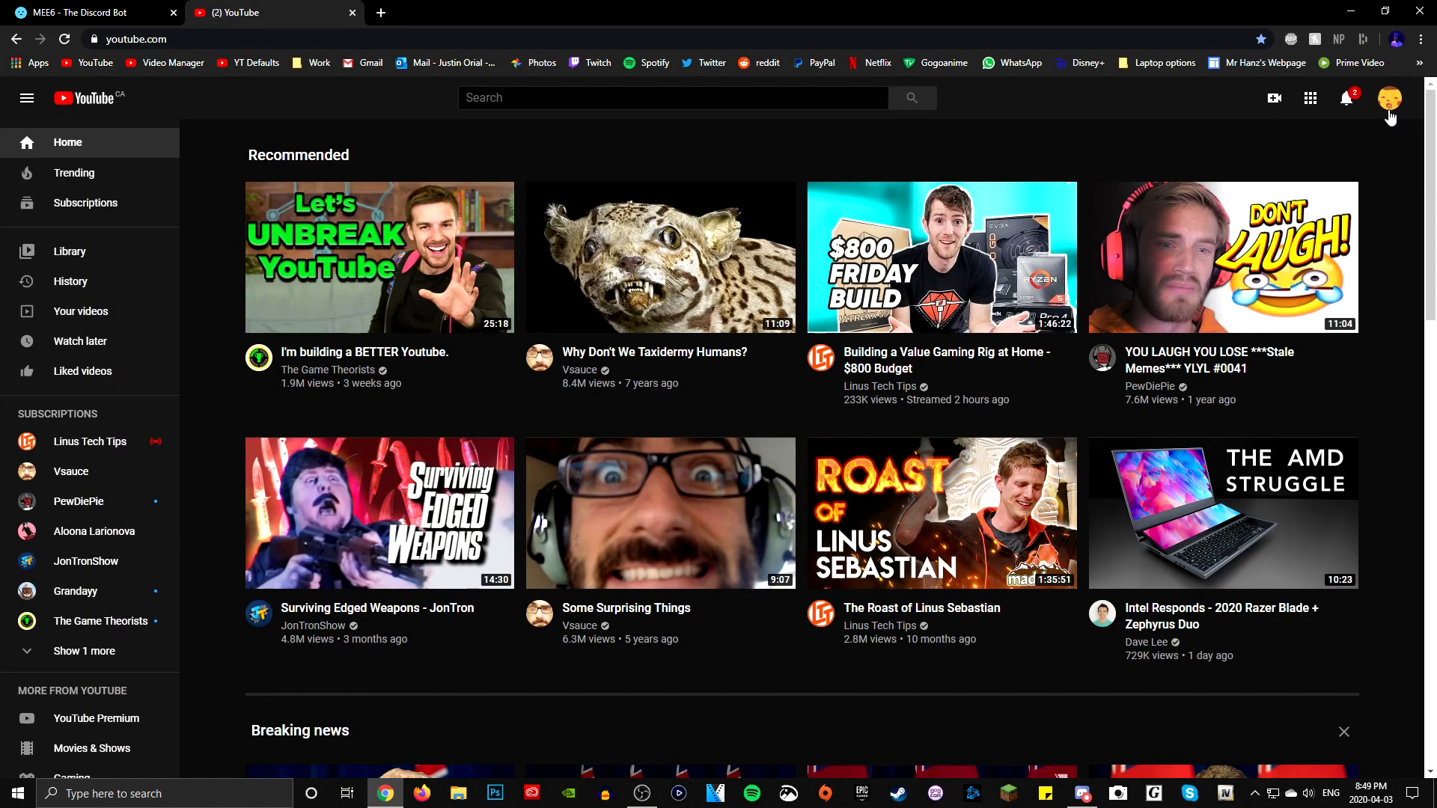
Start a new YouTube video upload with the file test.mp4 from the OBS Recordings folder
click(1390, 114)
click(1275, 98)
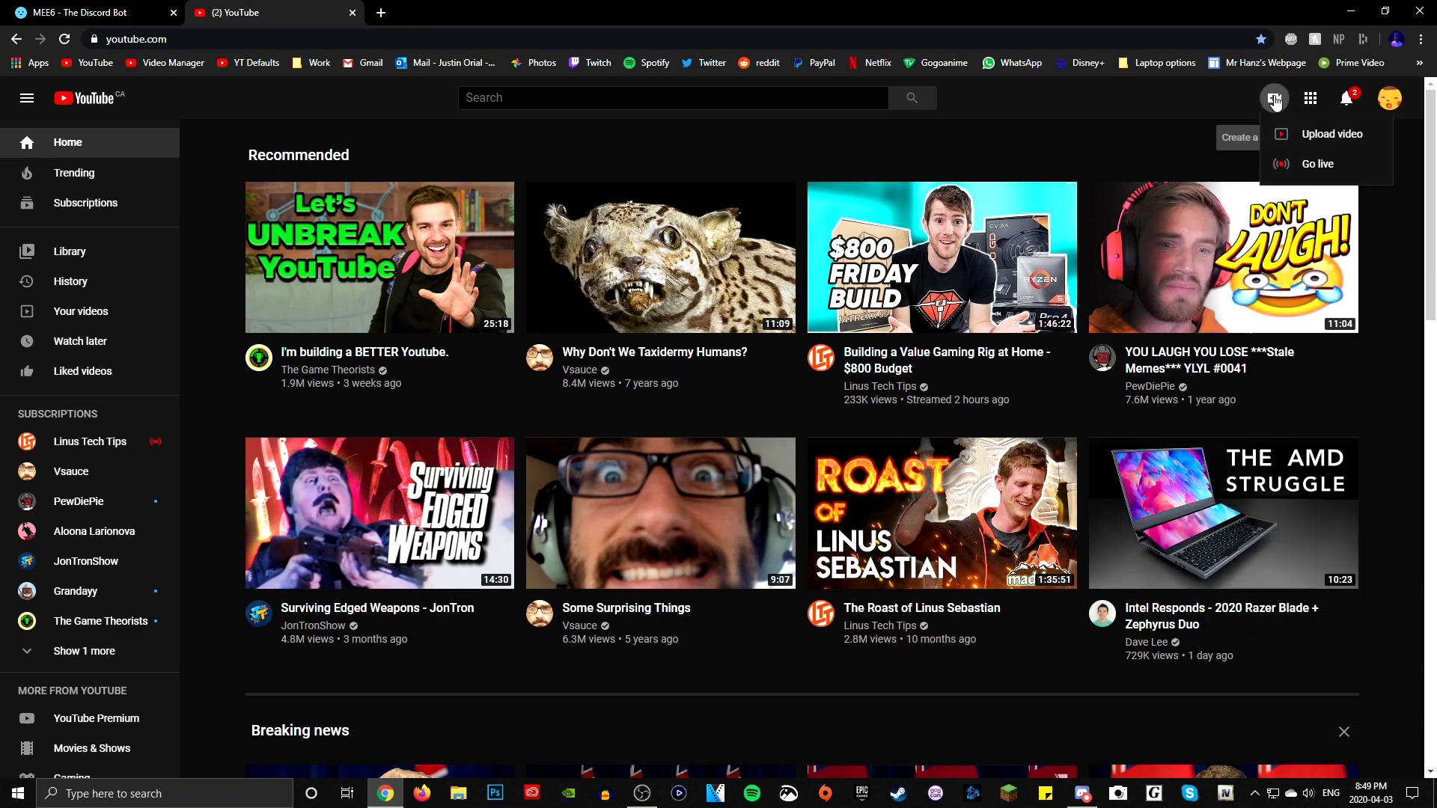
click(1281, 132)
key(alt+Tab)
click(224, 425)
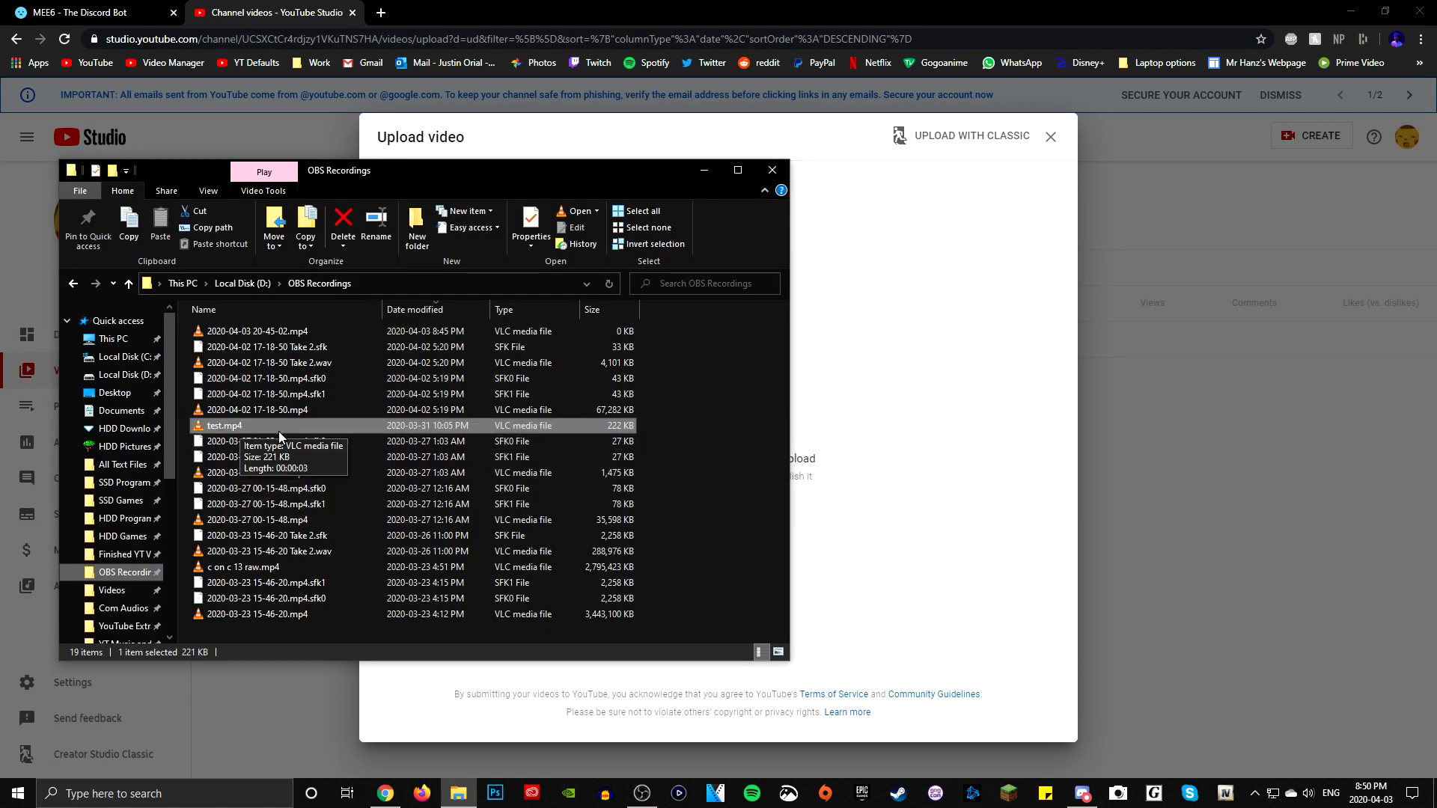
drag(235, 427, 921, 426)
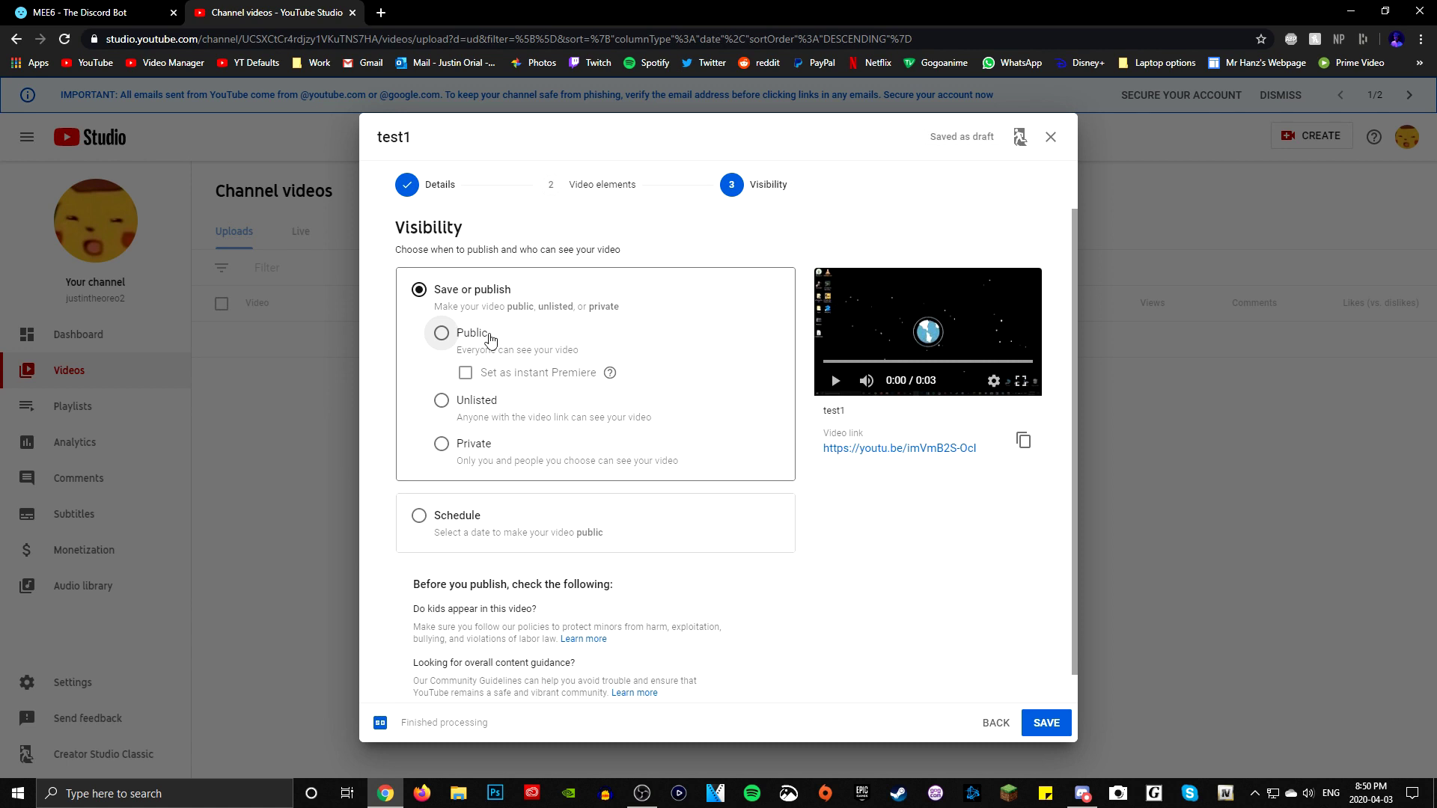
Publish the test1 video with Public visibility and open its watch page from the video link
click(464, 334)
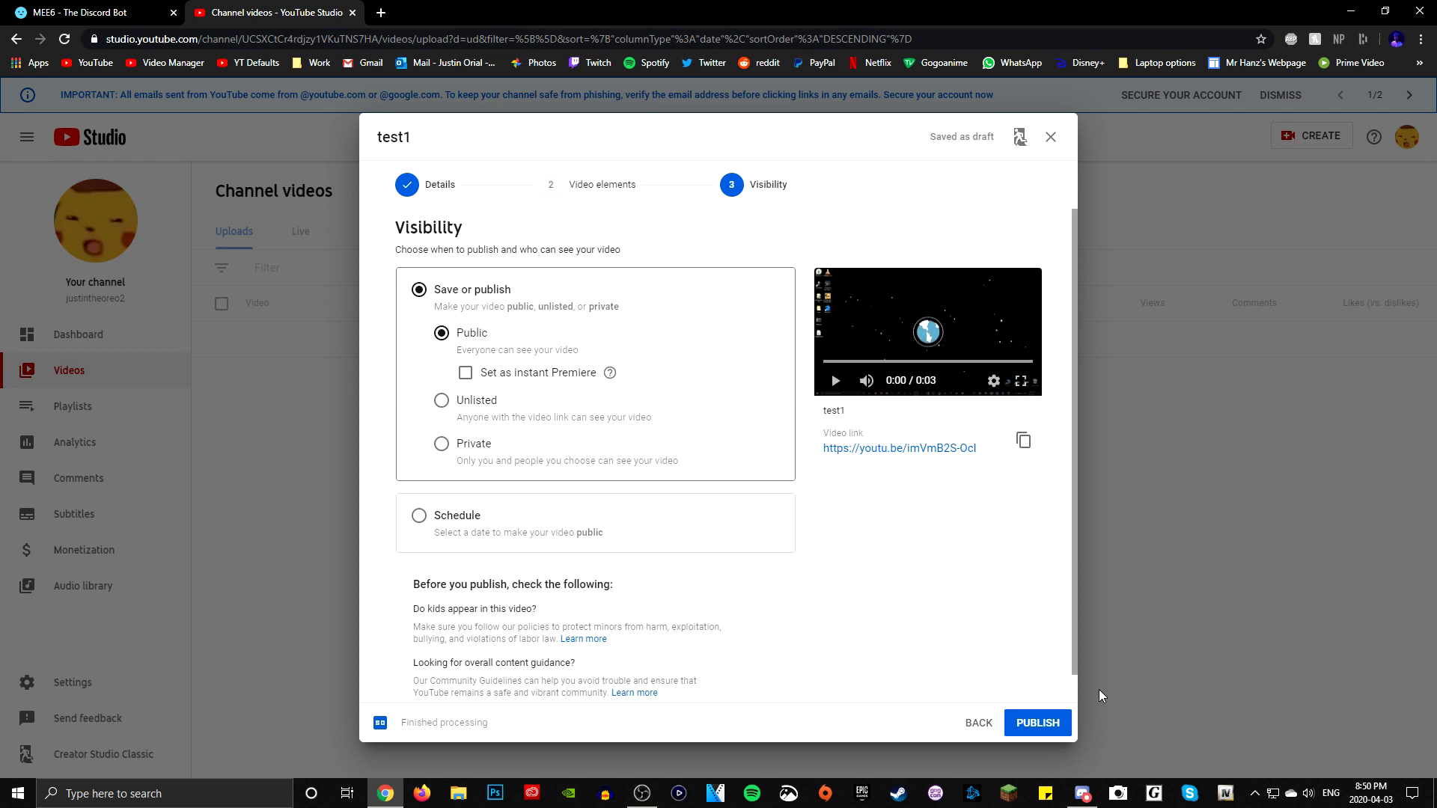
click(1038, 728)
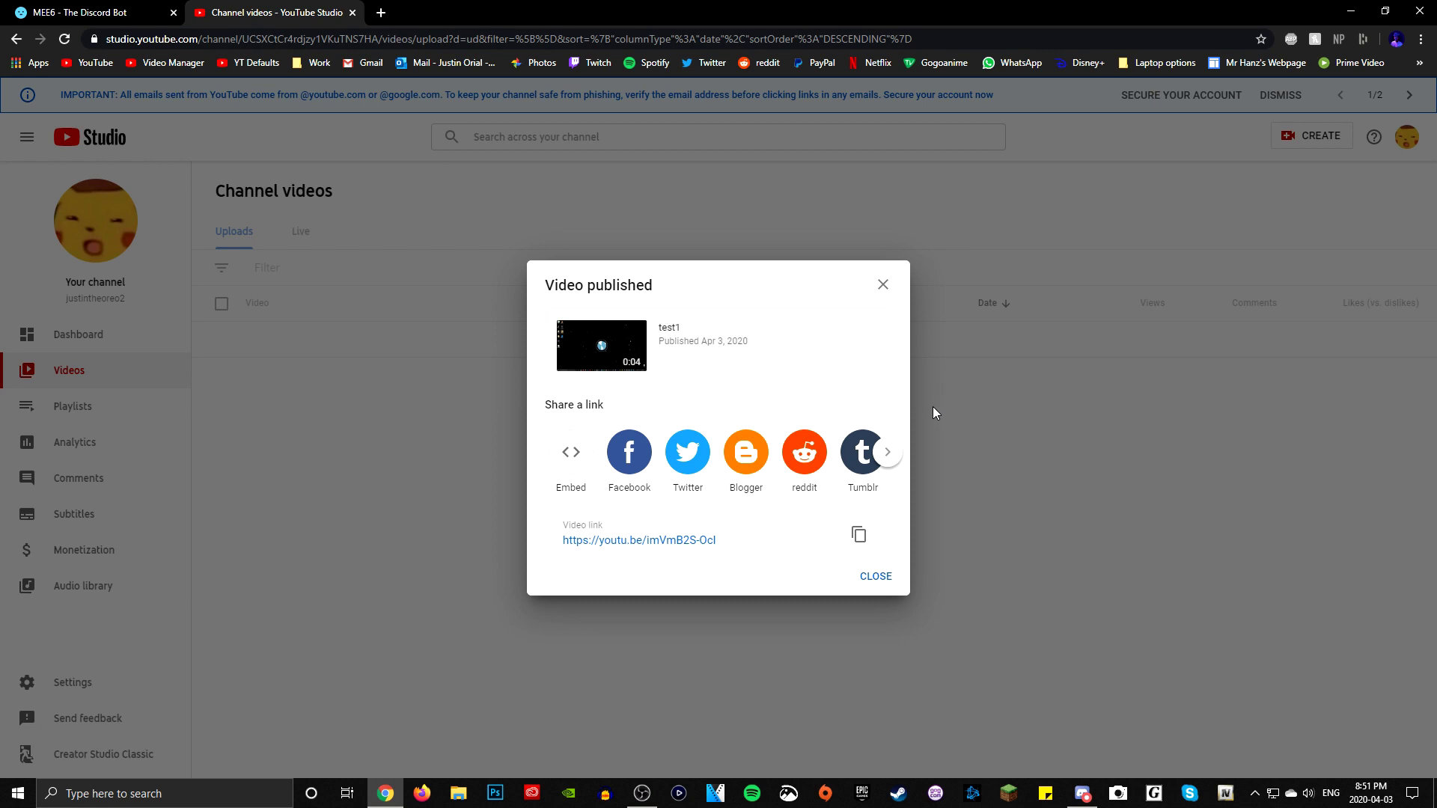
click(689, 542)
scroll(610, 545, down, 3)
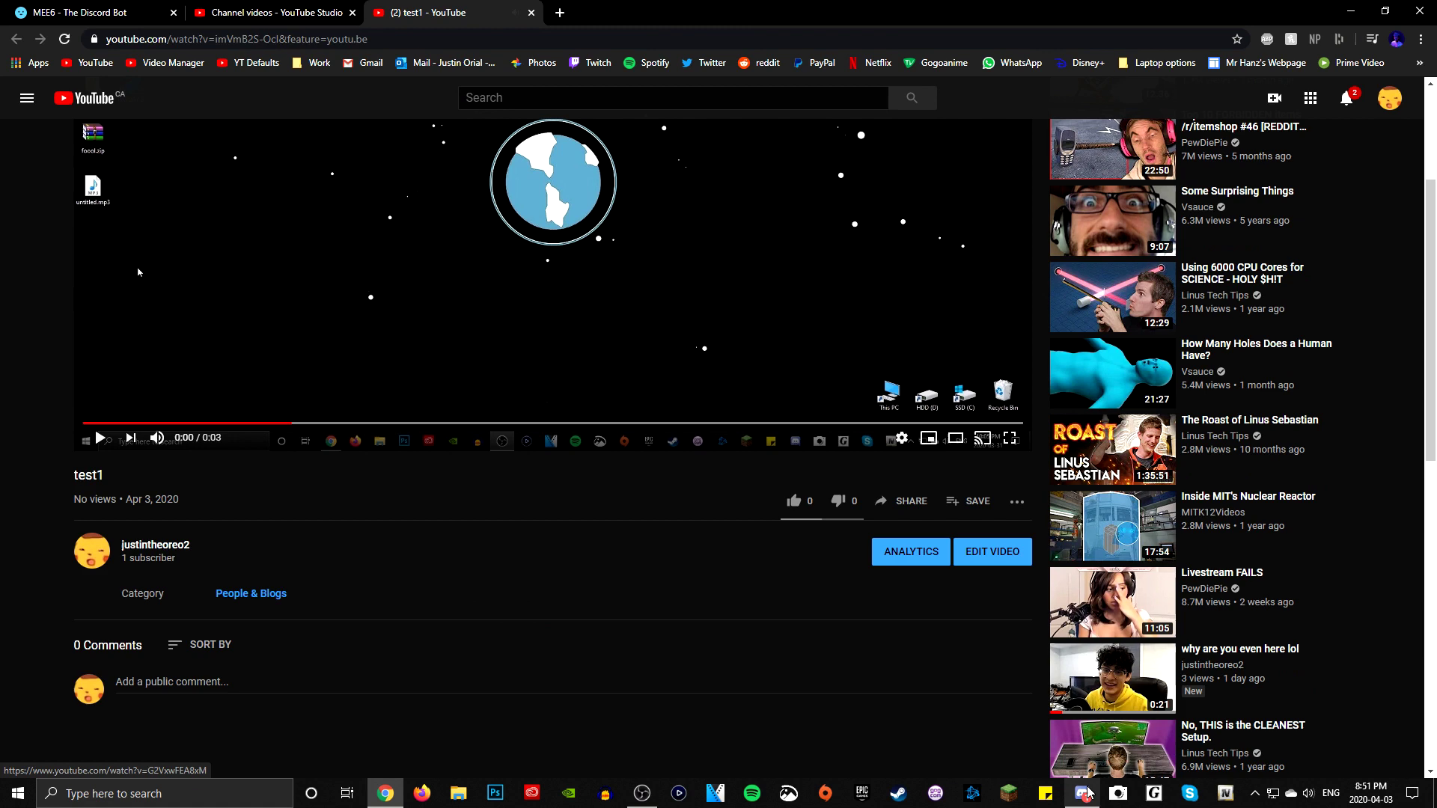
Switch to Discord and check Tutorial Server's new-video channel for the MEE6 announcement, also viewing the bot's messages in the Oreo Kingdom welcome channel
key(alt+Tab)
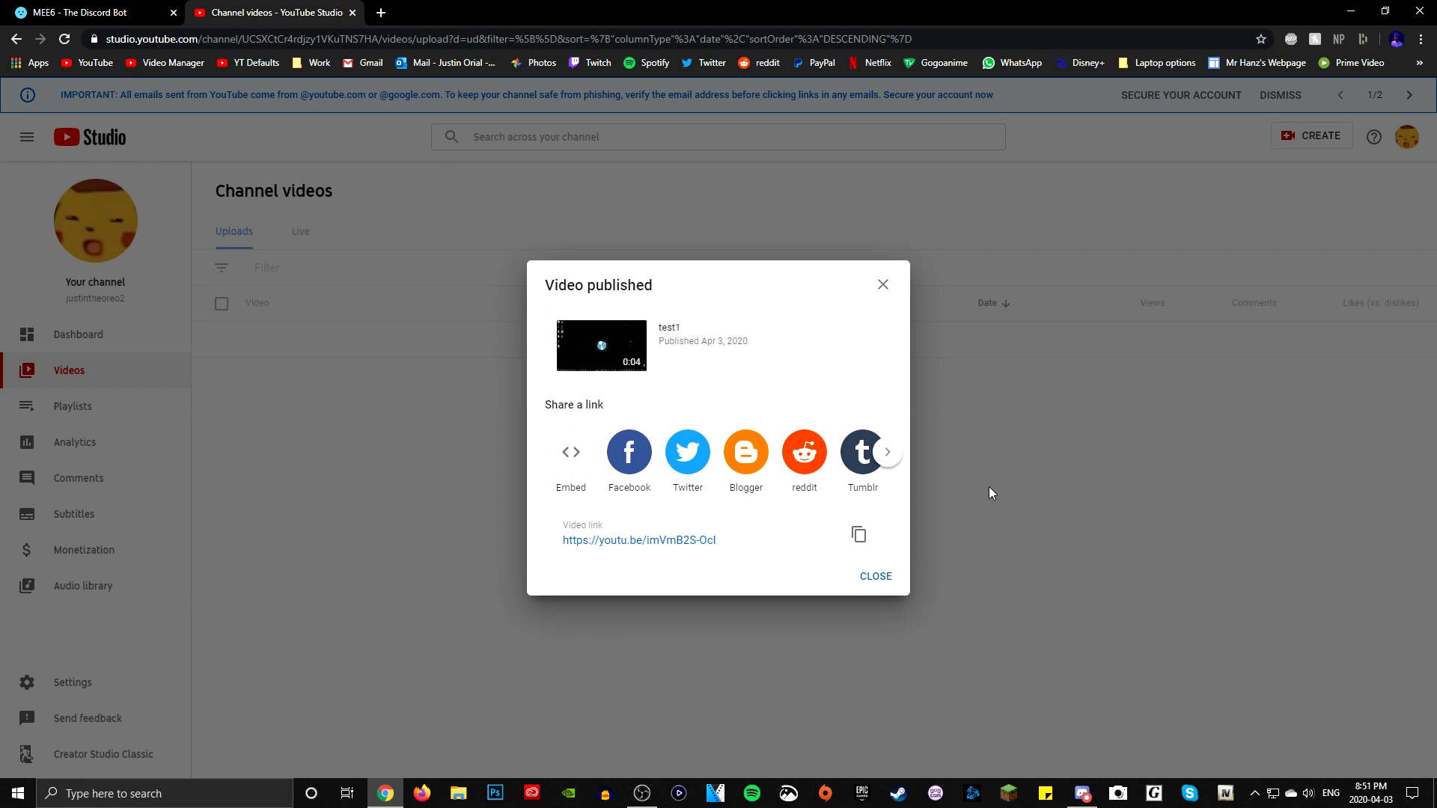
click(1083, 796)
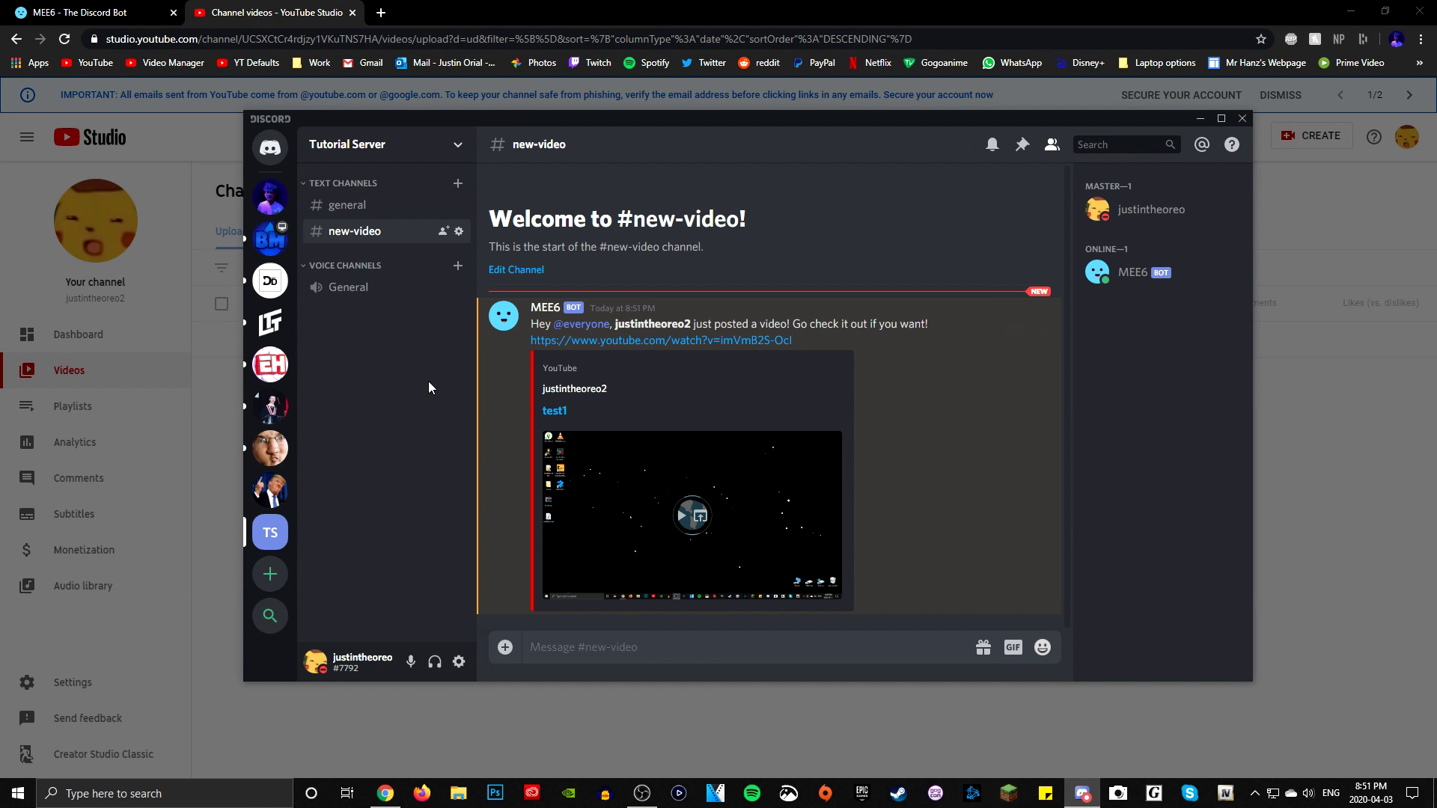
click(278, 203)
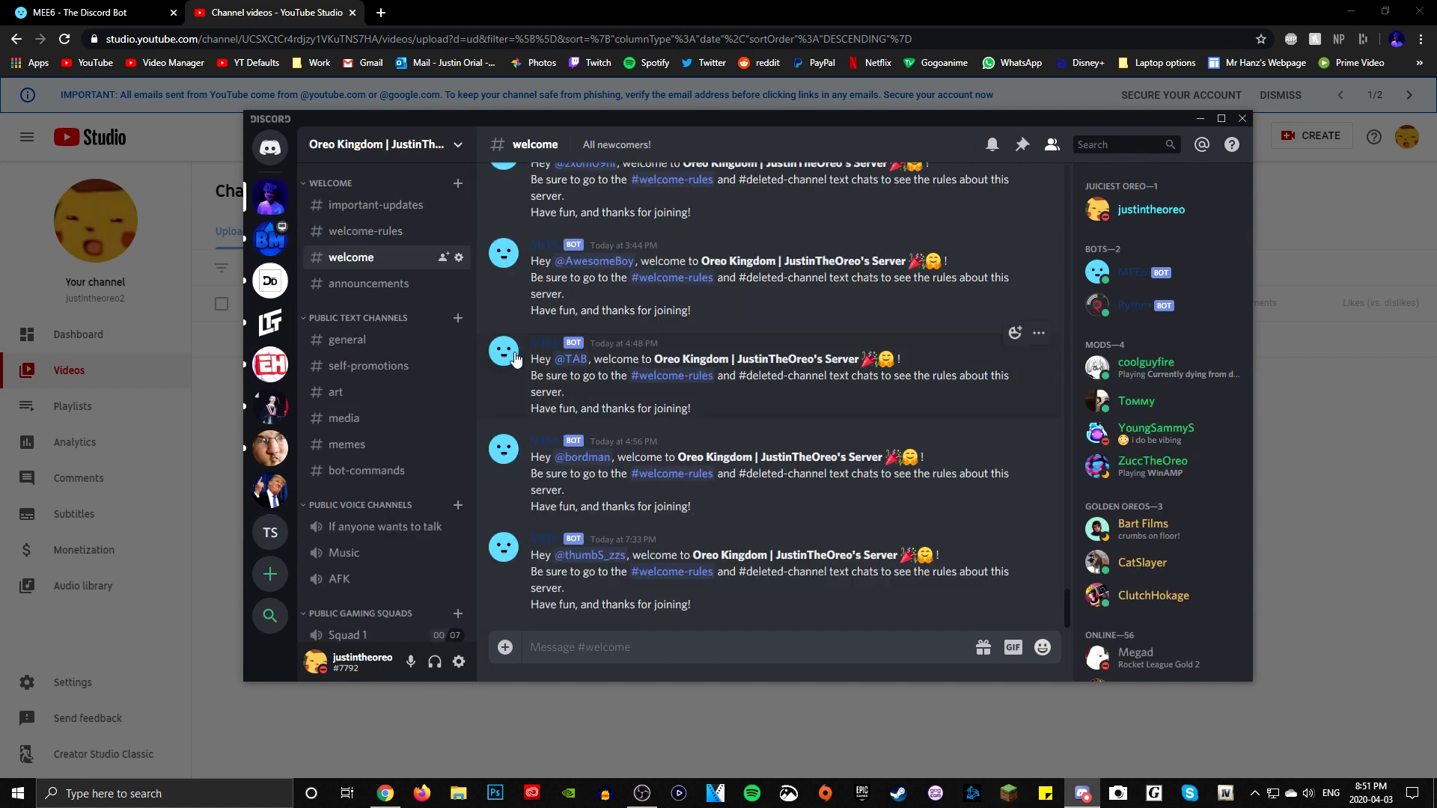
click(271, 532)
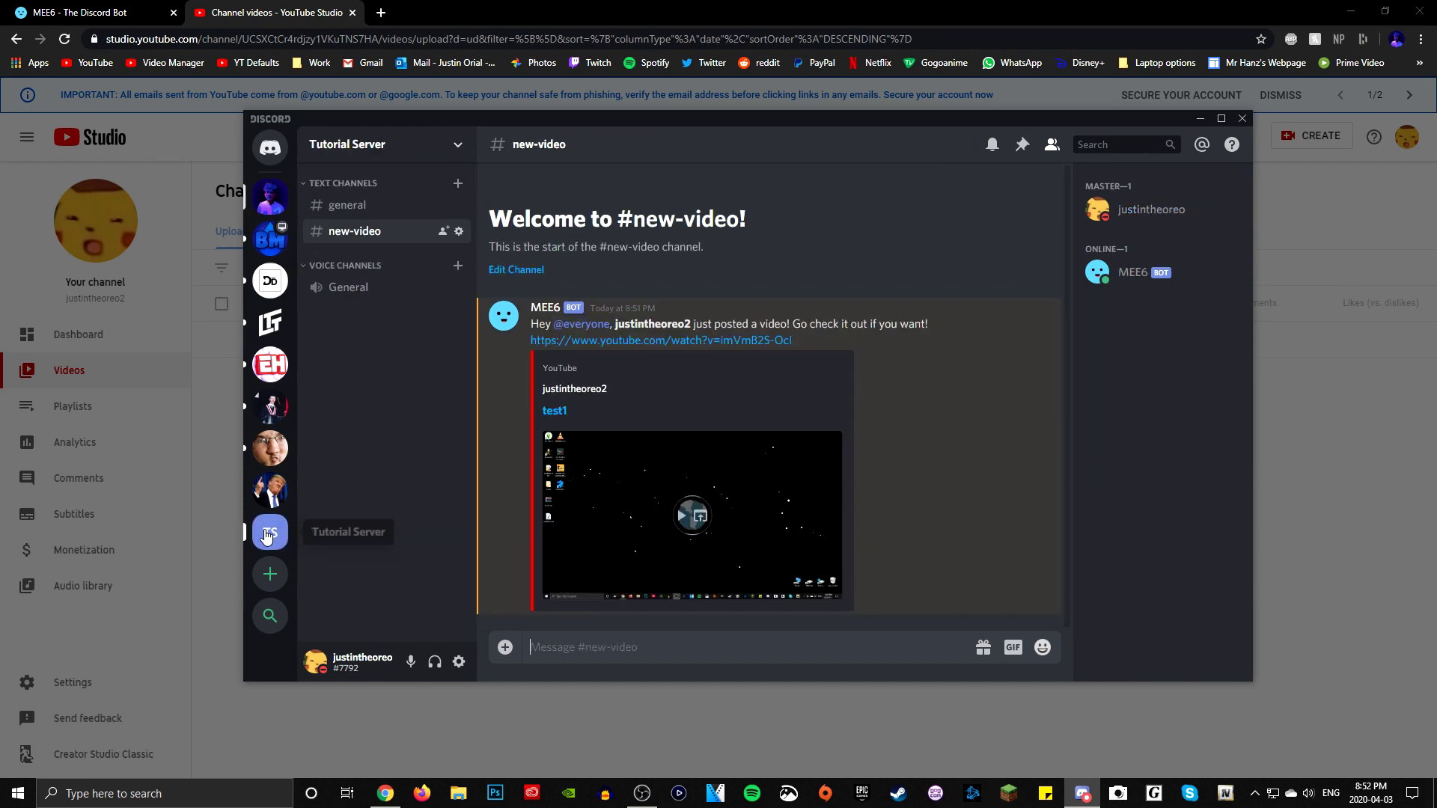